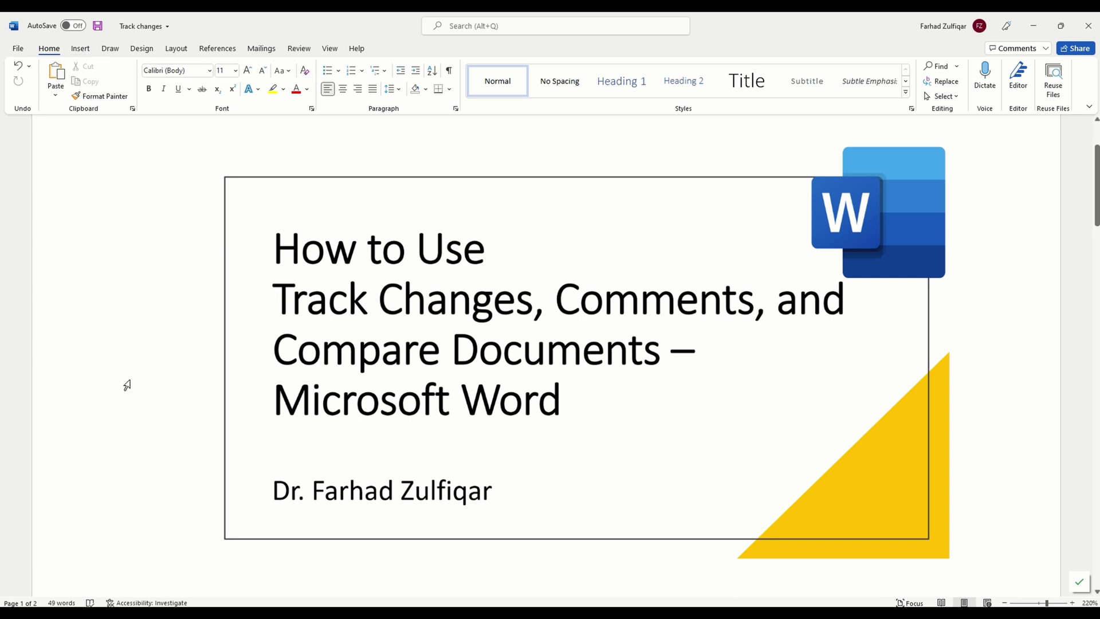
Scroll down past the title box to reveal the five-item bulleted topic list
scroll(128, 385, down, 5)
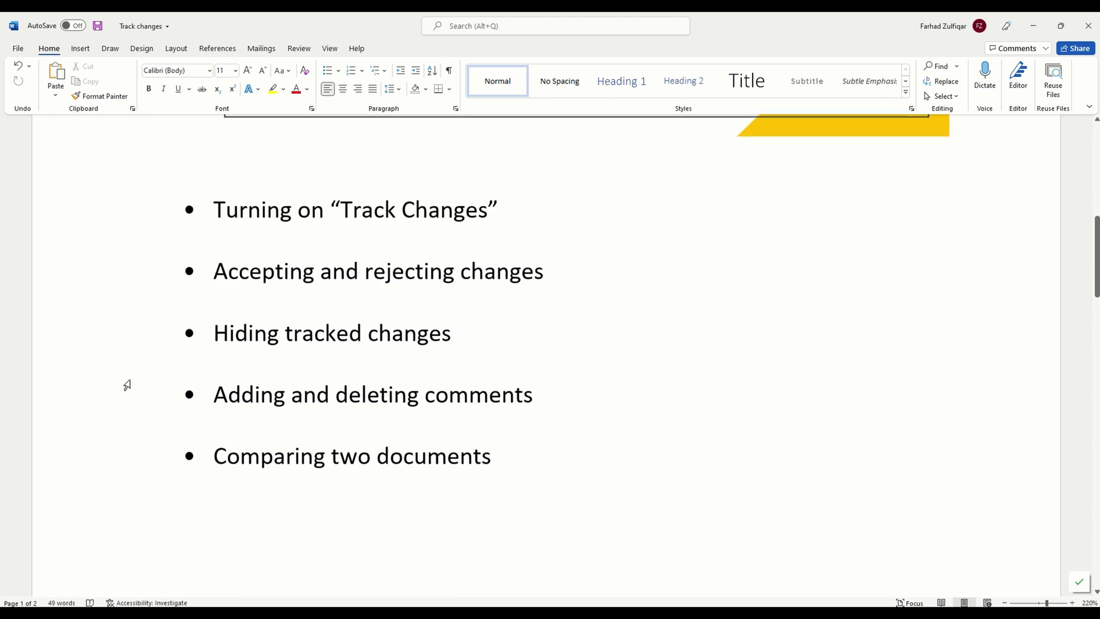
scroll(127, 385, down, 1)
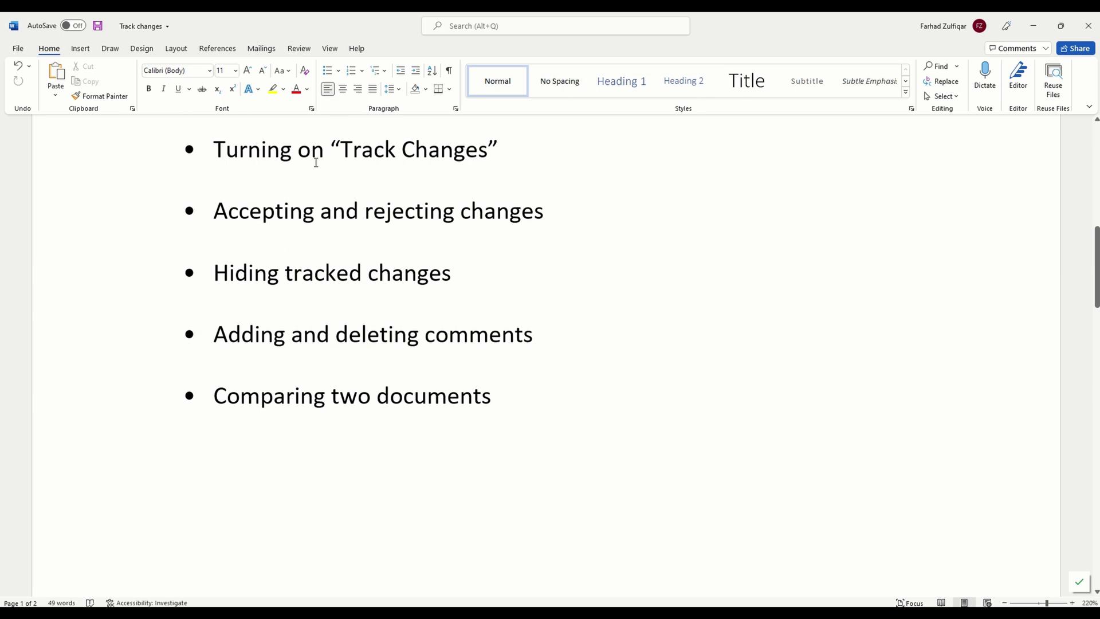
Switch on Track Changes from the Review tab
click(300, 50)
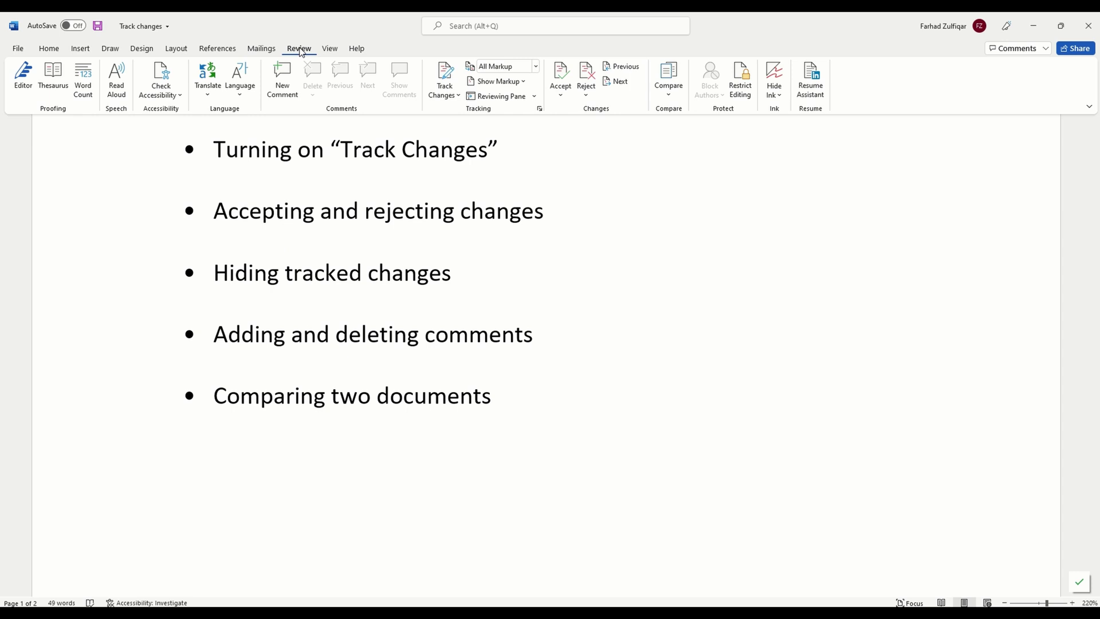
click(446, 78)
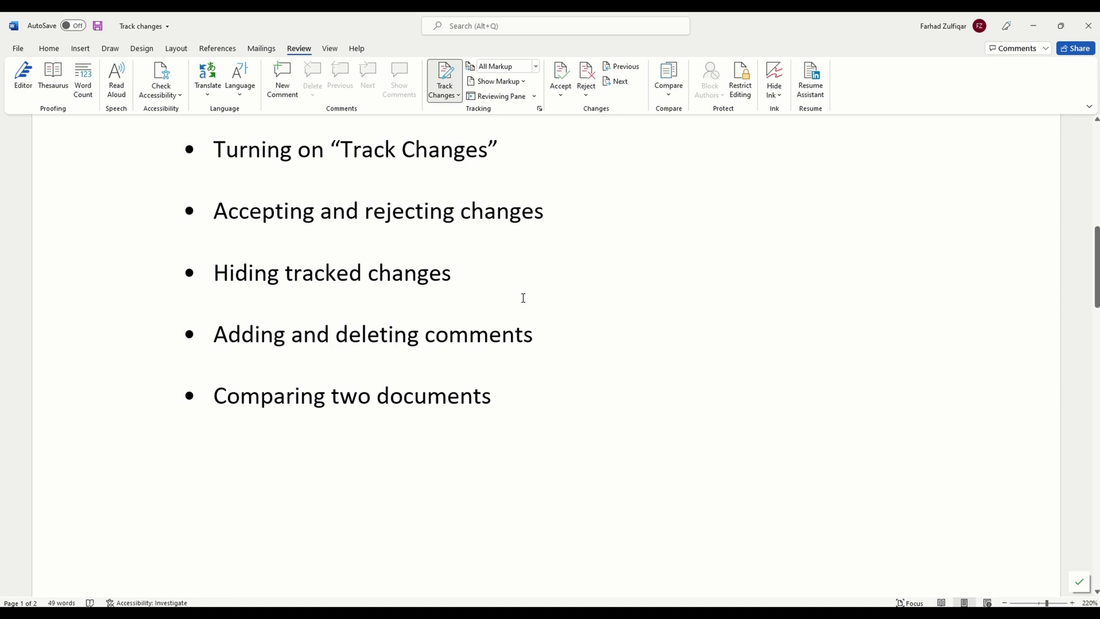
On page 2, delete 'tracking' in item 1 and retype it as a tracked change
scroll(523, 298, down, 6)
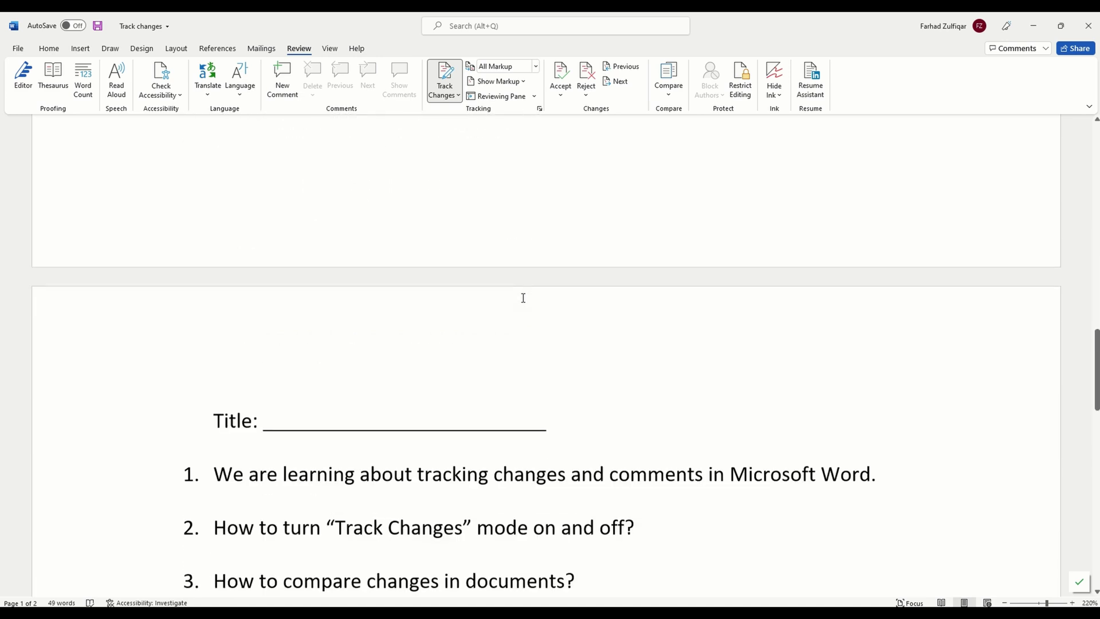
scroll(523, 298, down, 3)
click(462, 288)
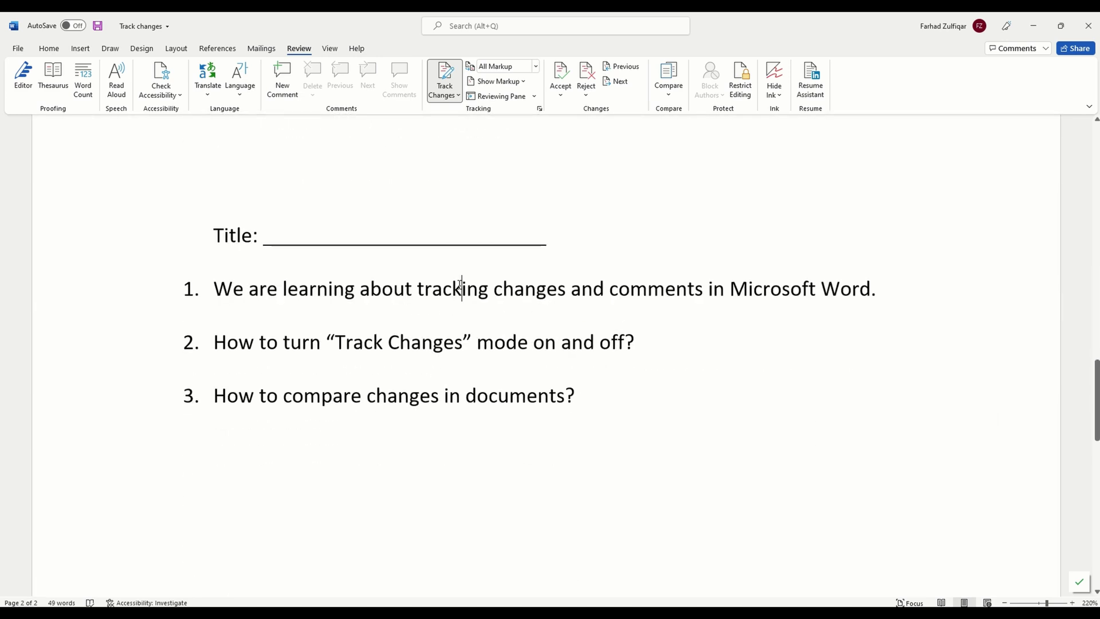
double_click(461, 289)
key(Delete)
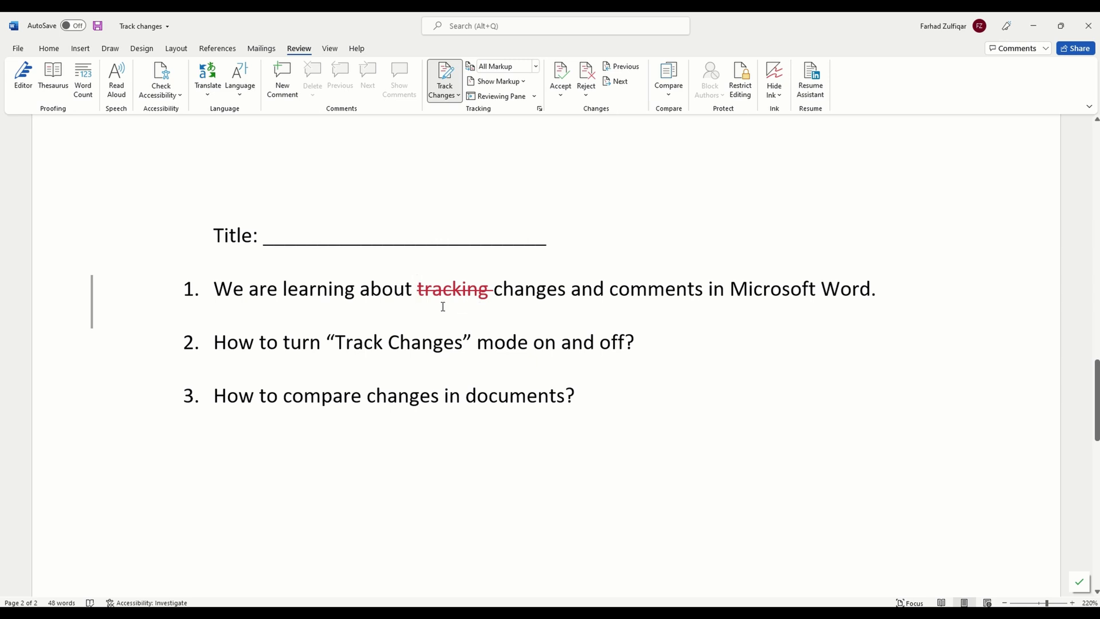
mouse_move(466, 299)
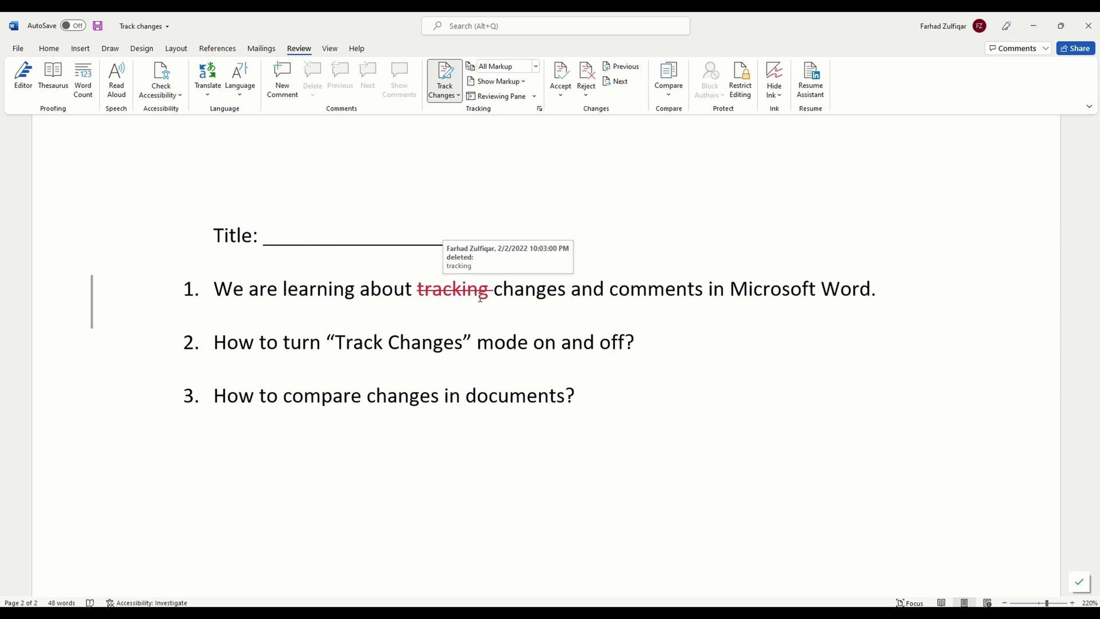
text(tracking)
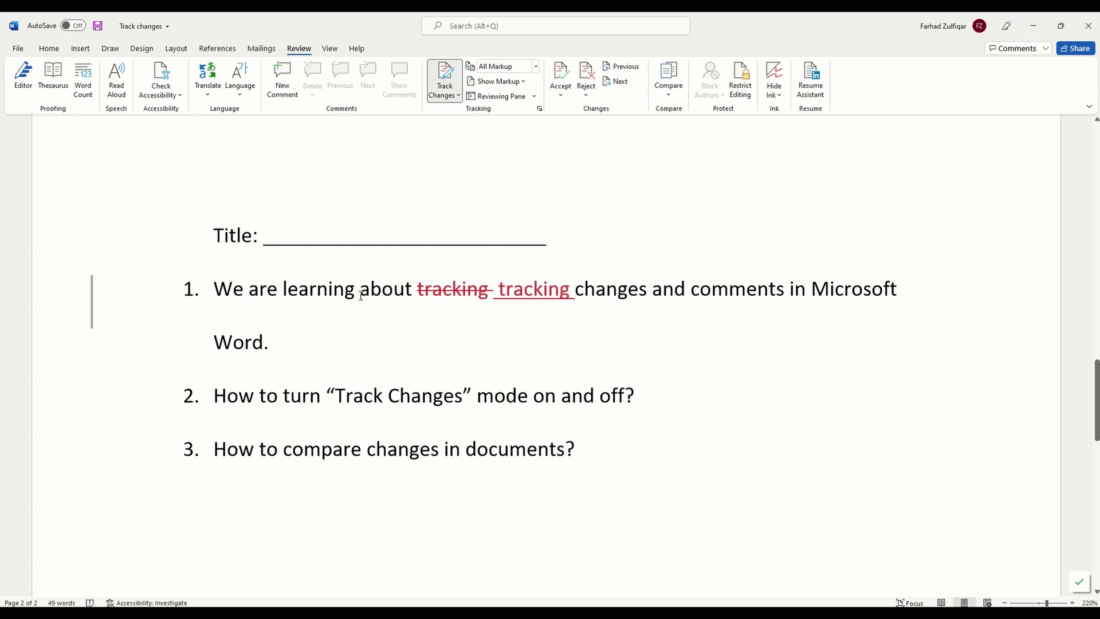
Add the comment 'Improve the English grammar.' to the word 'learning' in sentence one
double_click(316, 288)
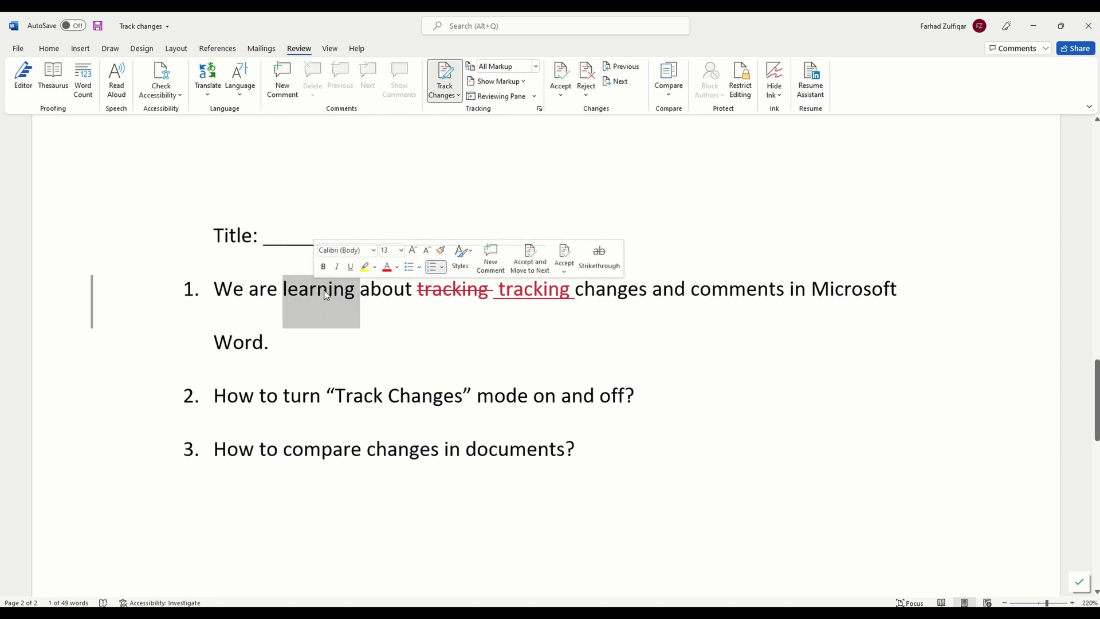
right_click(325, 292)
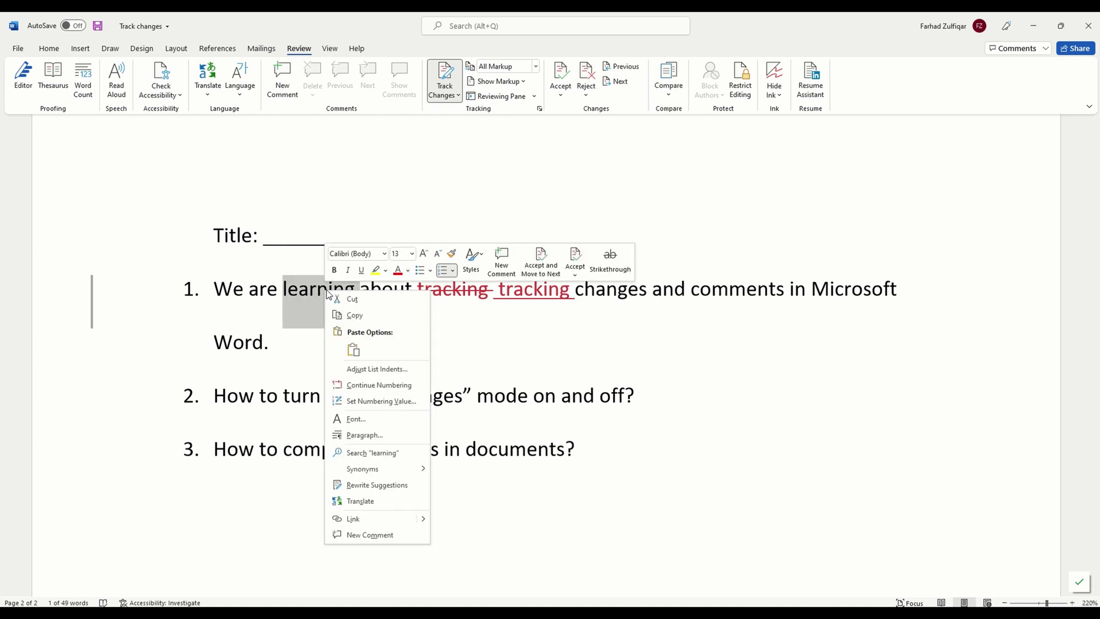
click(281, 88)
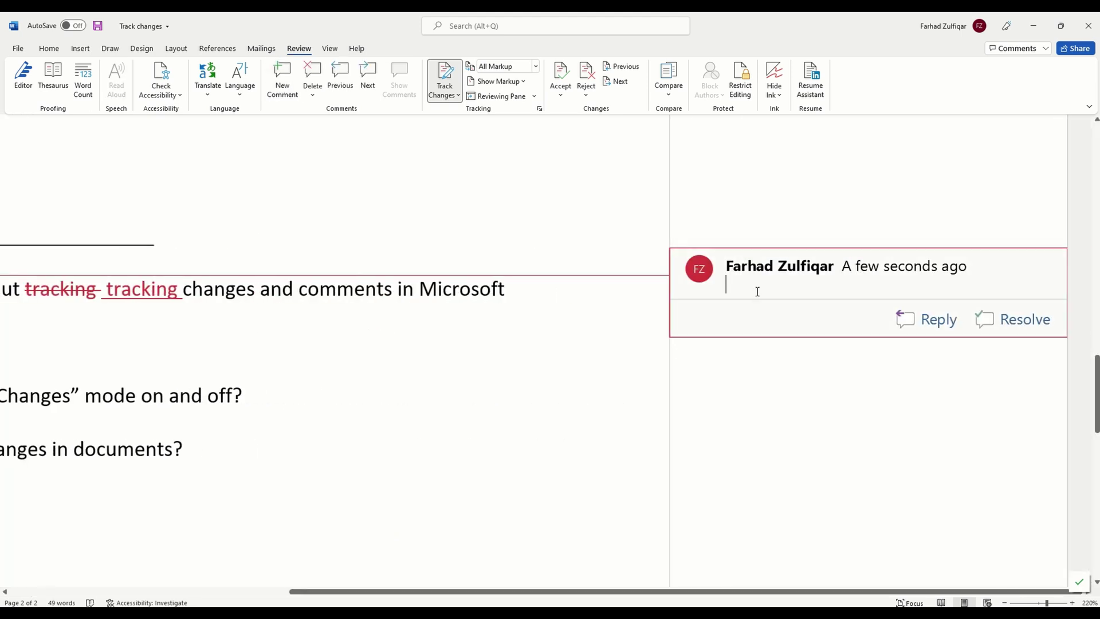
text(improve the)
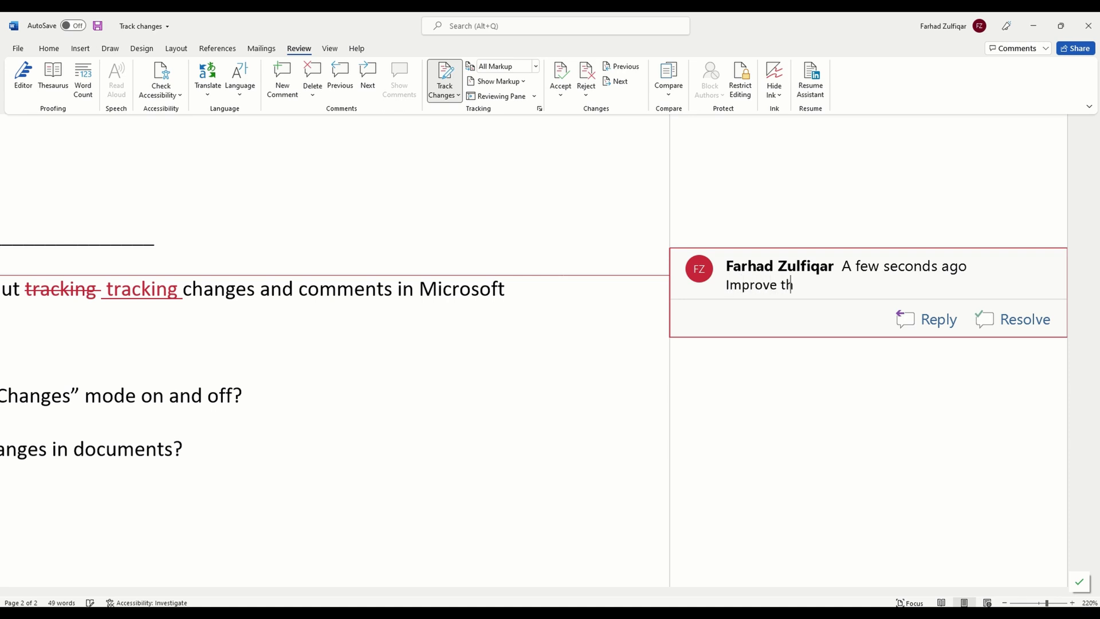
text( English grammer)
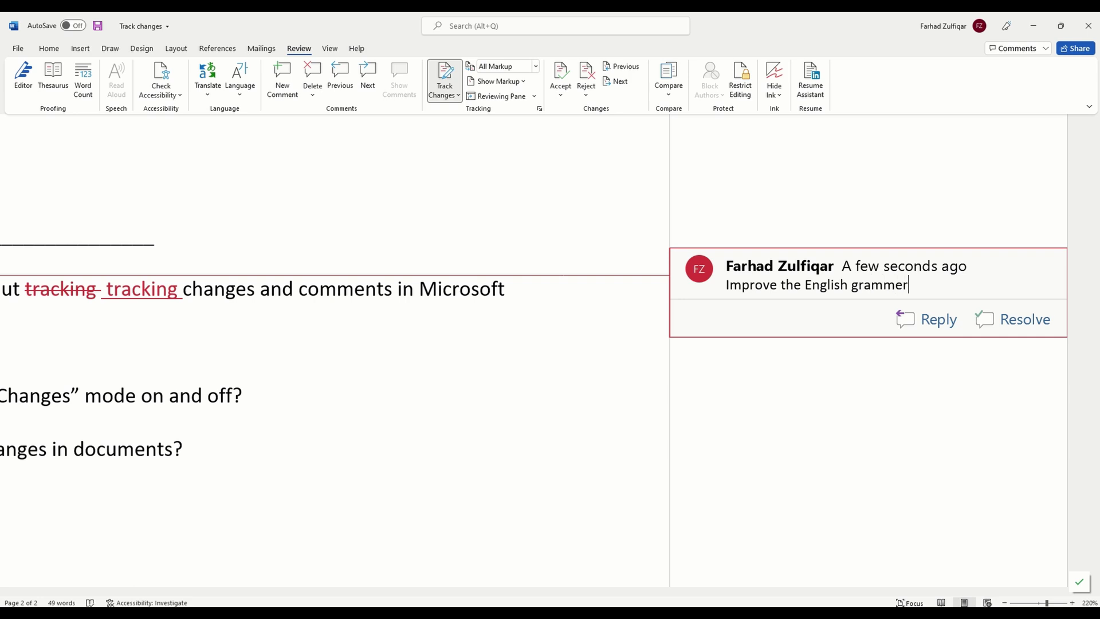
key(BackSpace)
key(BackSpace)
text(ar.)
click(306, 317)
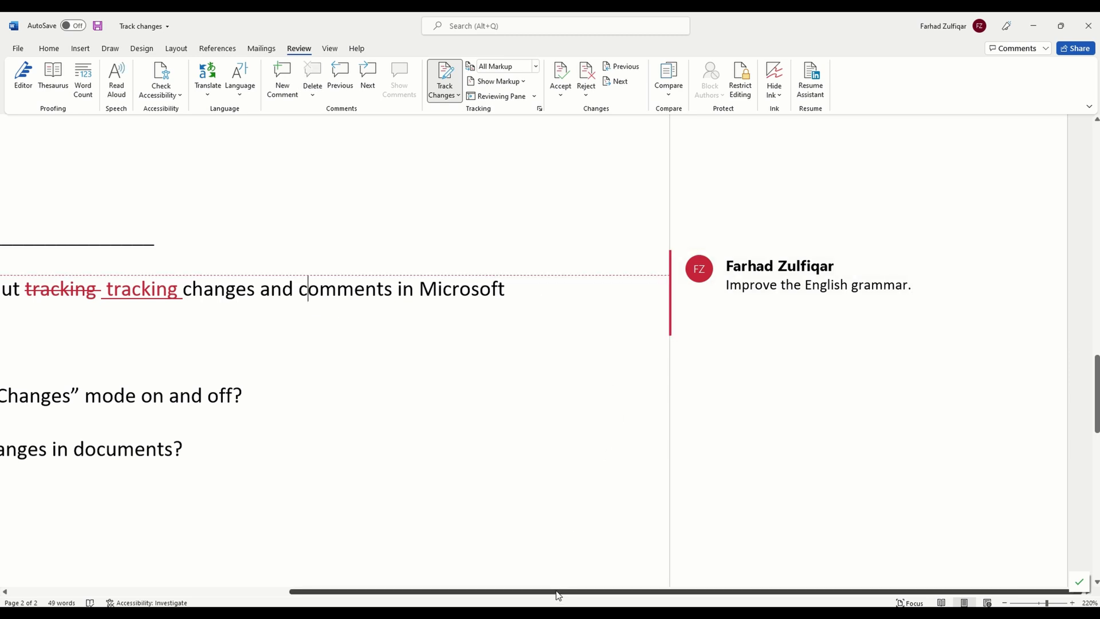
drag(559, 596, 374, 548)
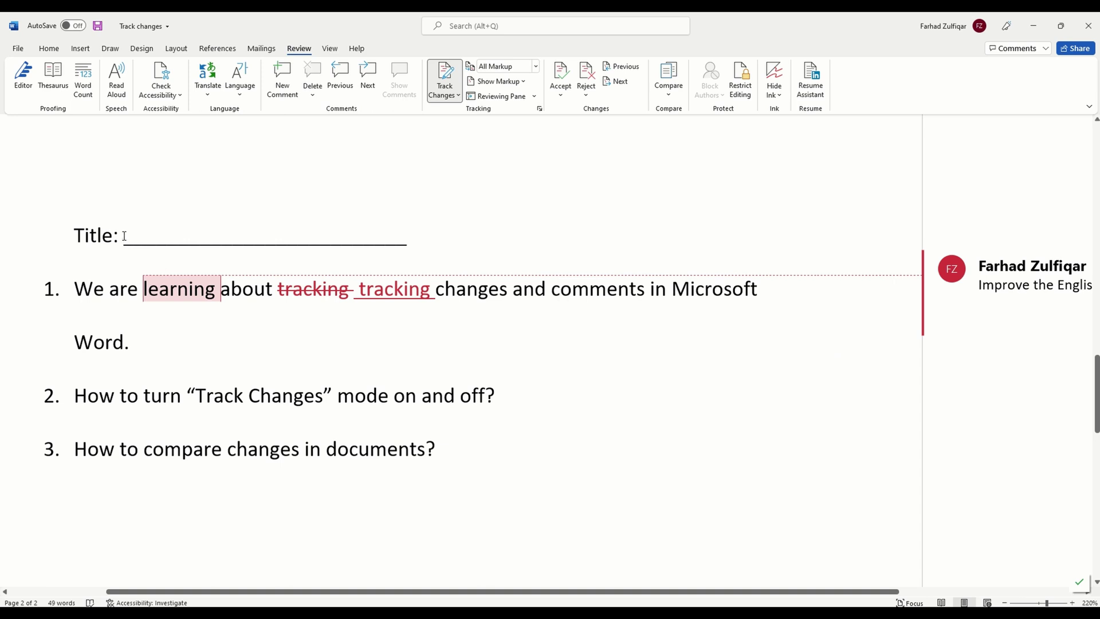
Select the blank line after 'Title:' and comment 'Title is missing.' on it
drag(124, 236, 409, 237)
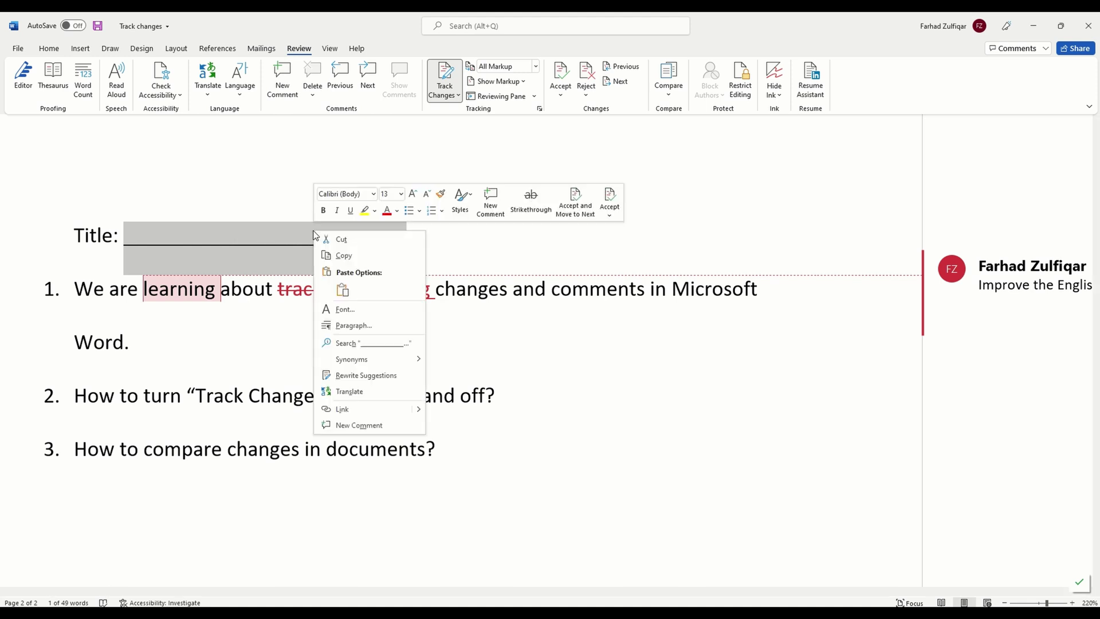
click(359, 426)
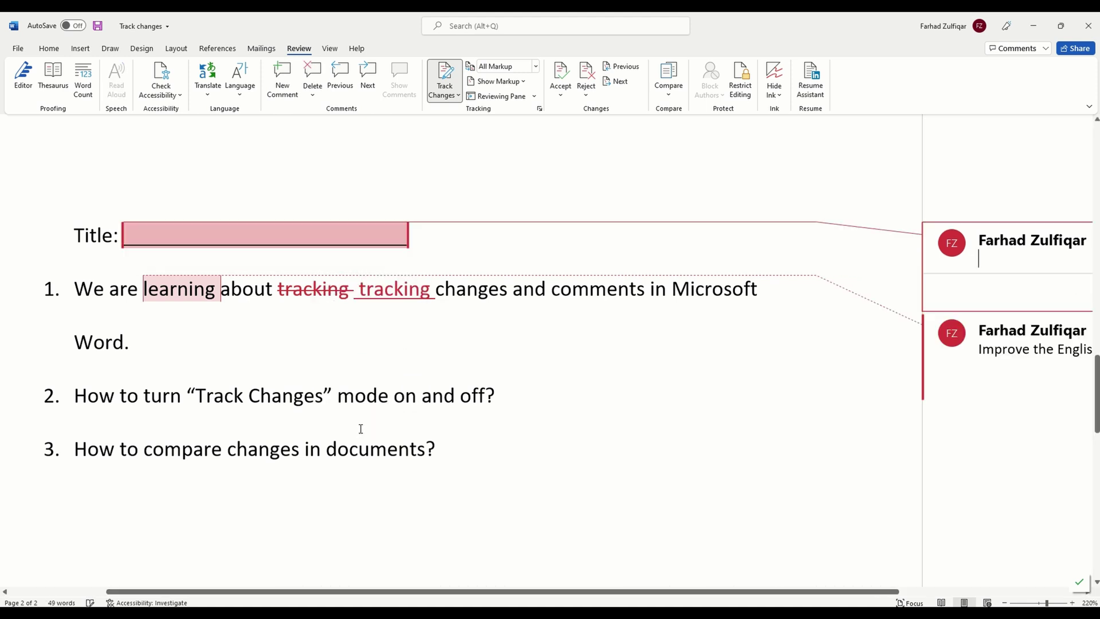
text(Ti)
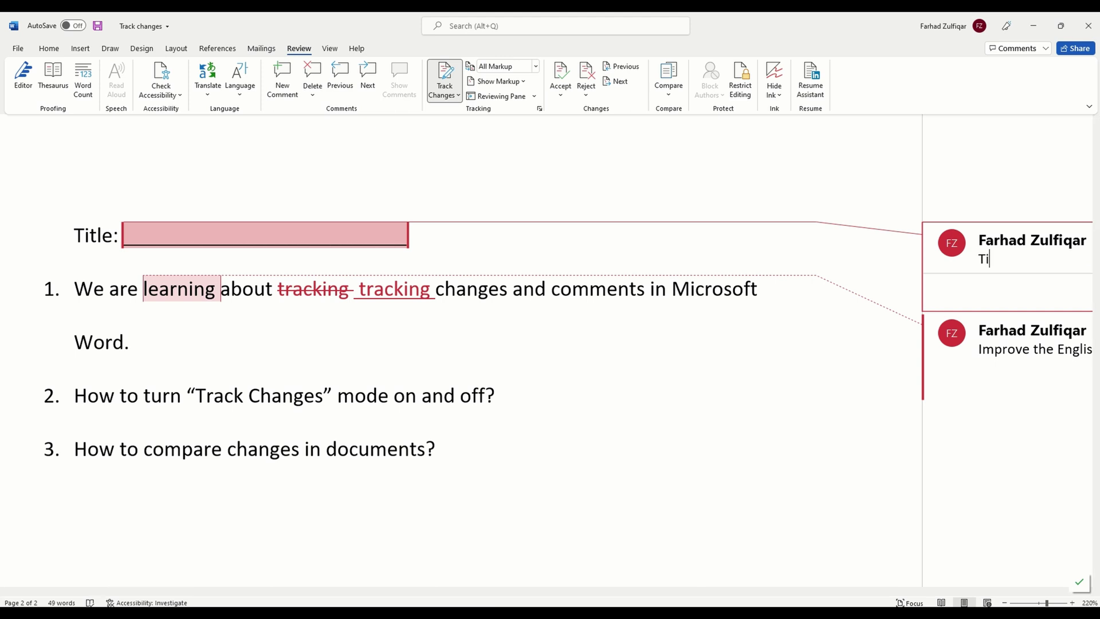
text(tle is missing.)
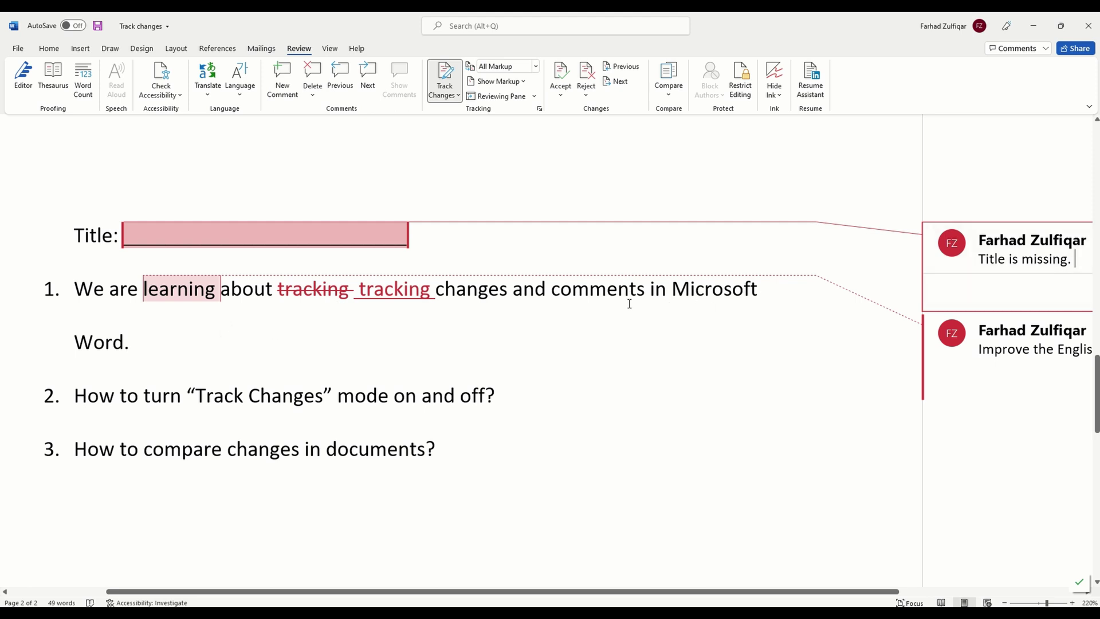
click(415, 319)
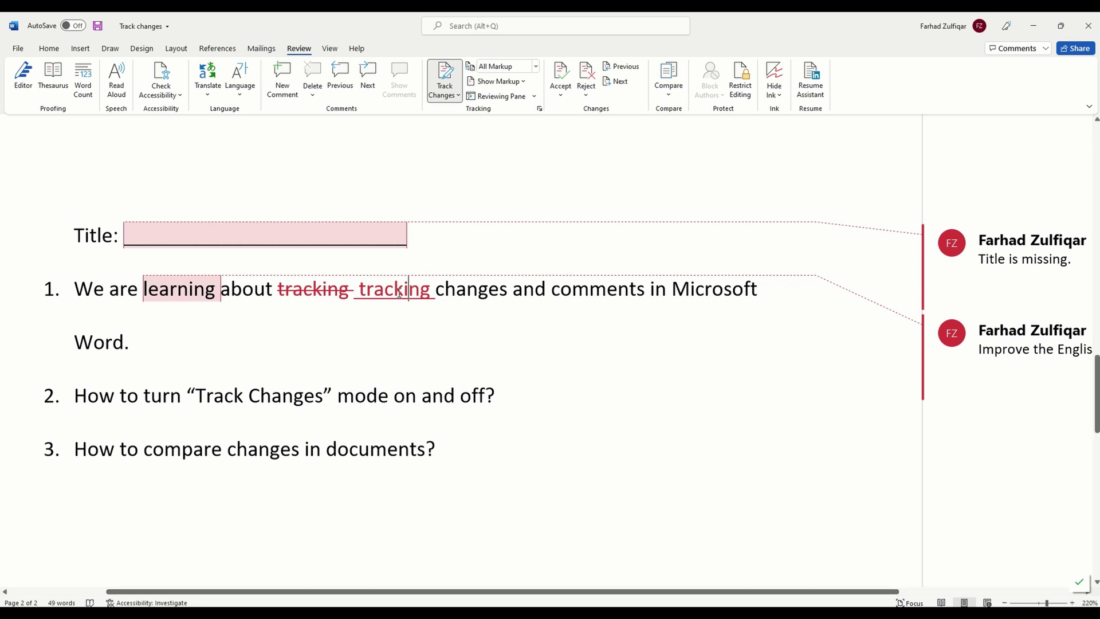
Accept the insertion of the retyped 'tracking' and view the Accept options
mouse_move(399, 293)
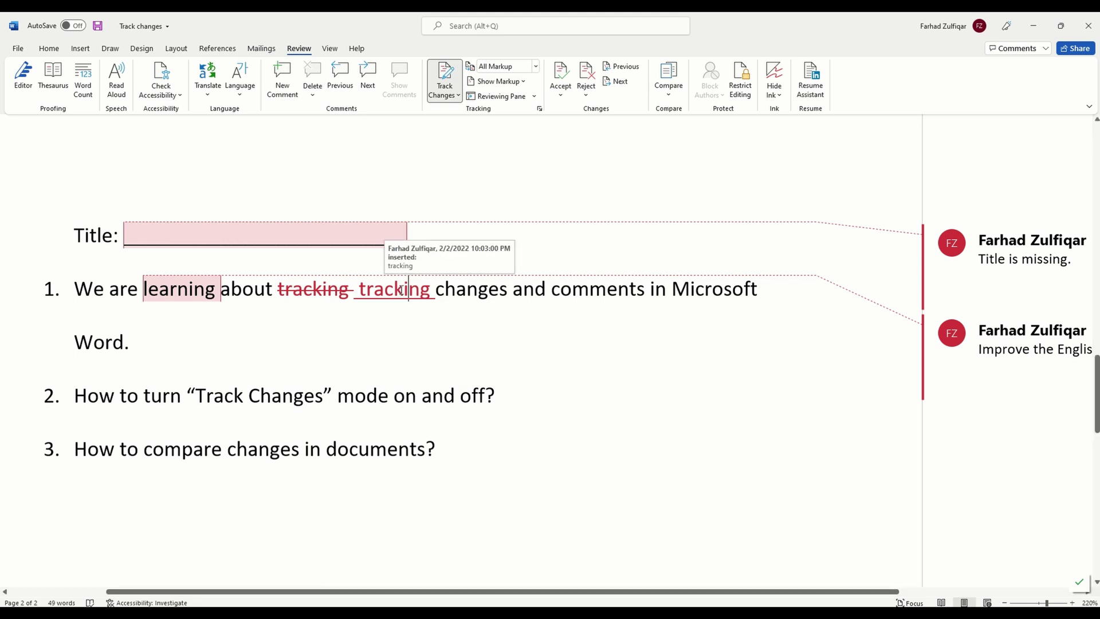
right_click(401, 291)
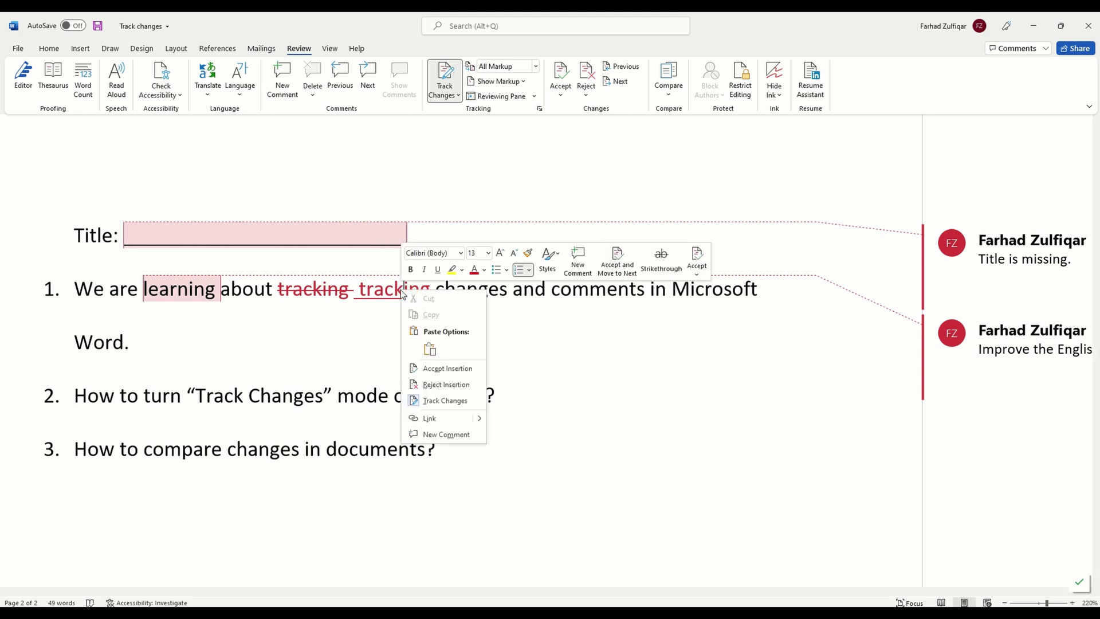
click(560, 77)
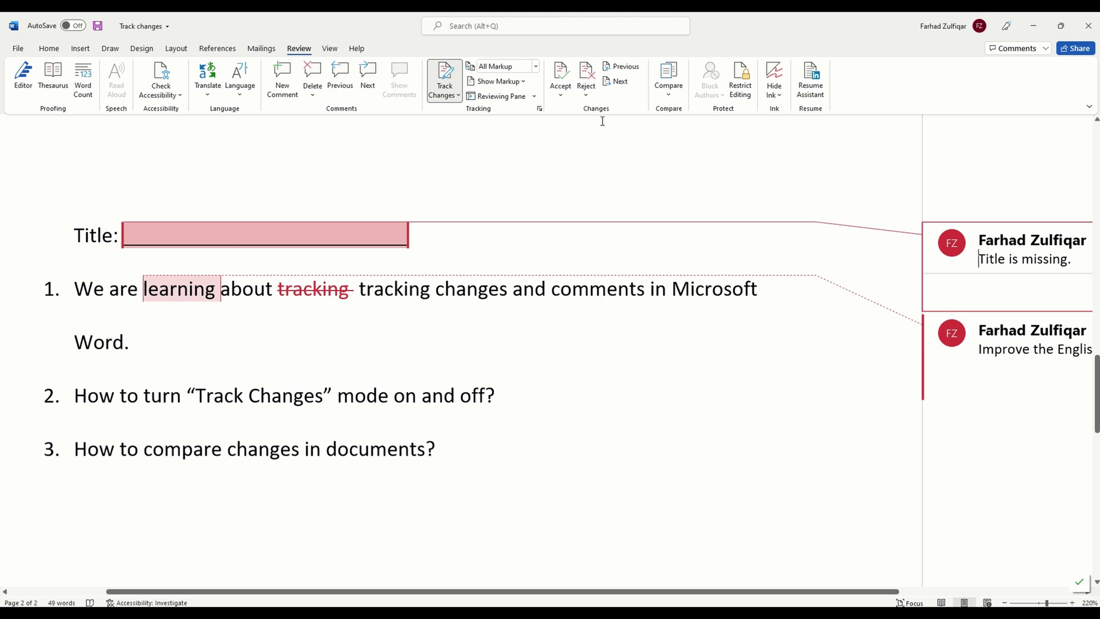
click(563, 100)
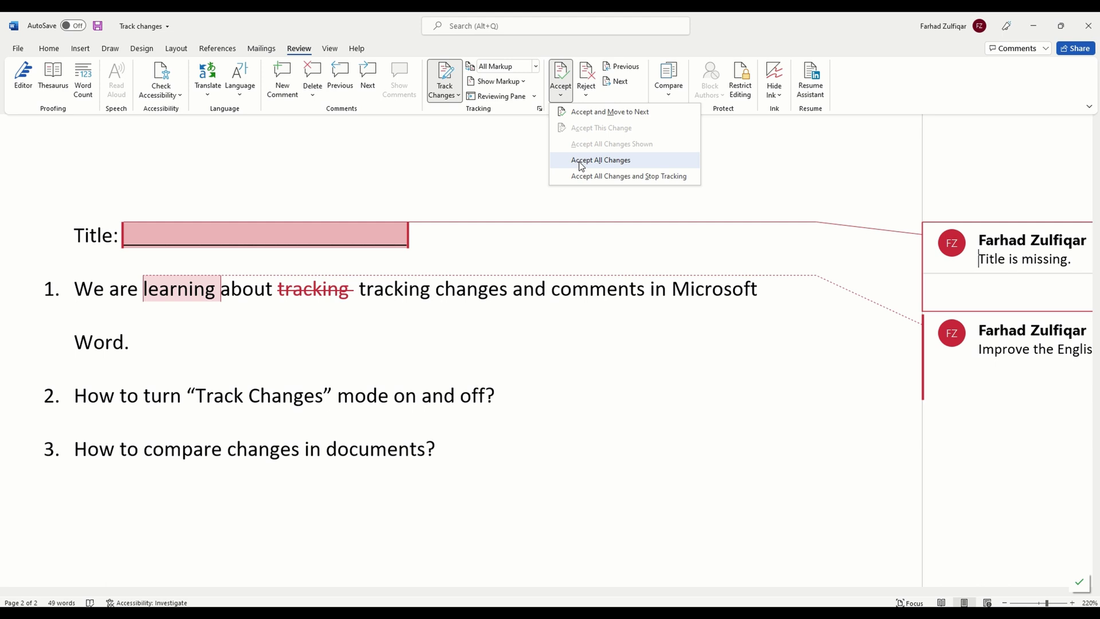
Accept all remaining tracked changes, then scroll right to show both comments
click(477, 226)
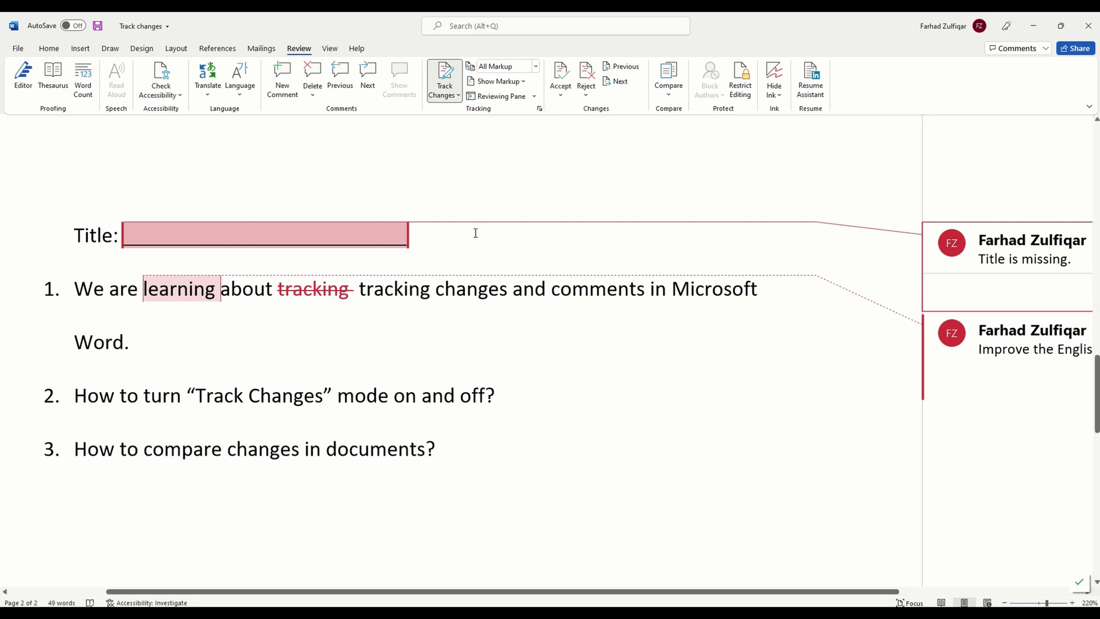
click(475, 232)
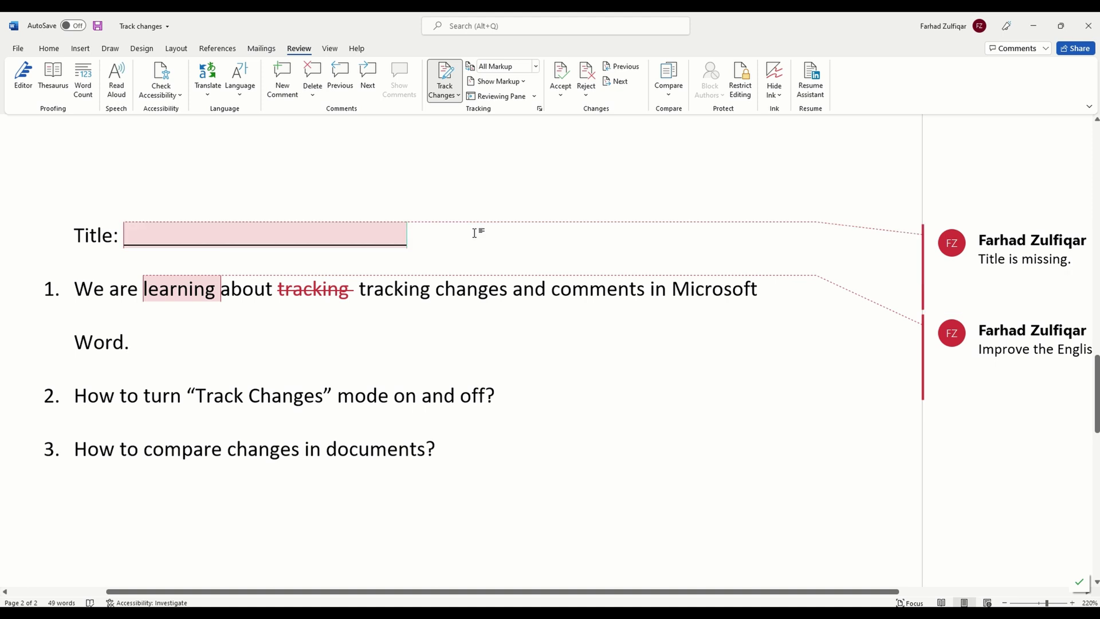
click(170, 319)
click(174, 336)
click(561, 94)
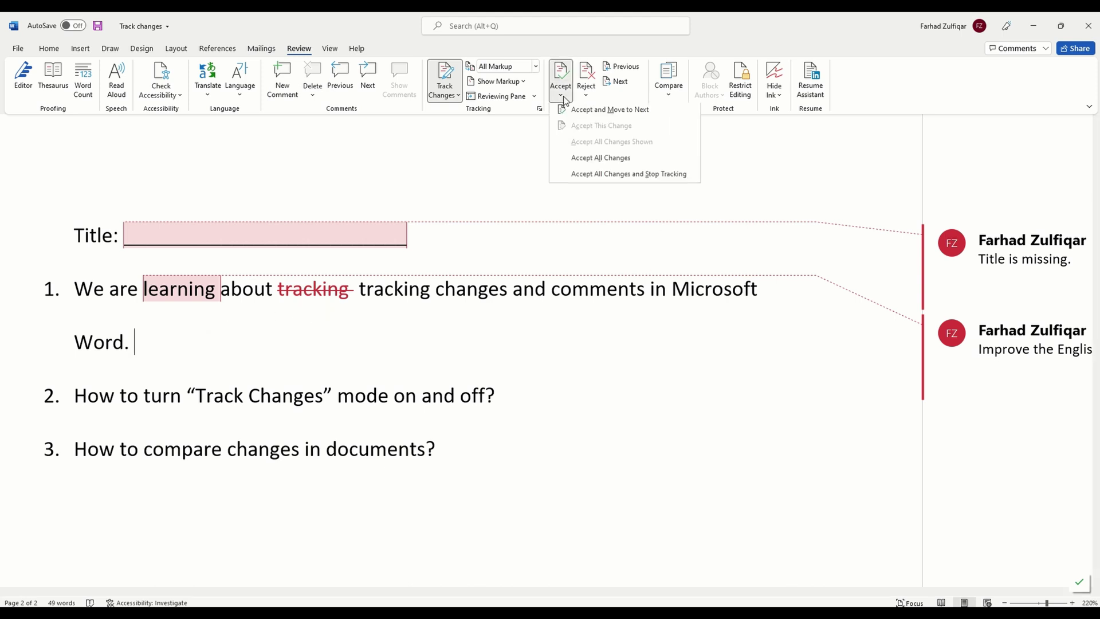
click(593, 164)
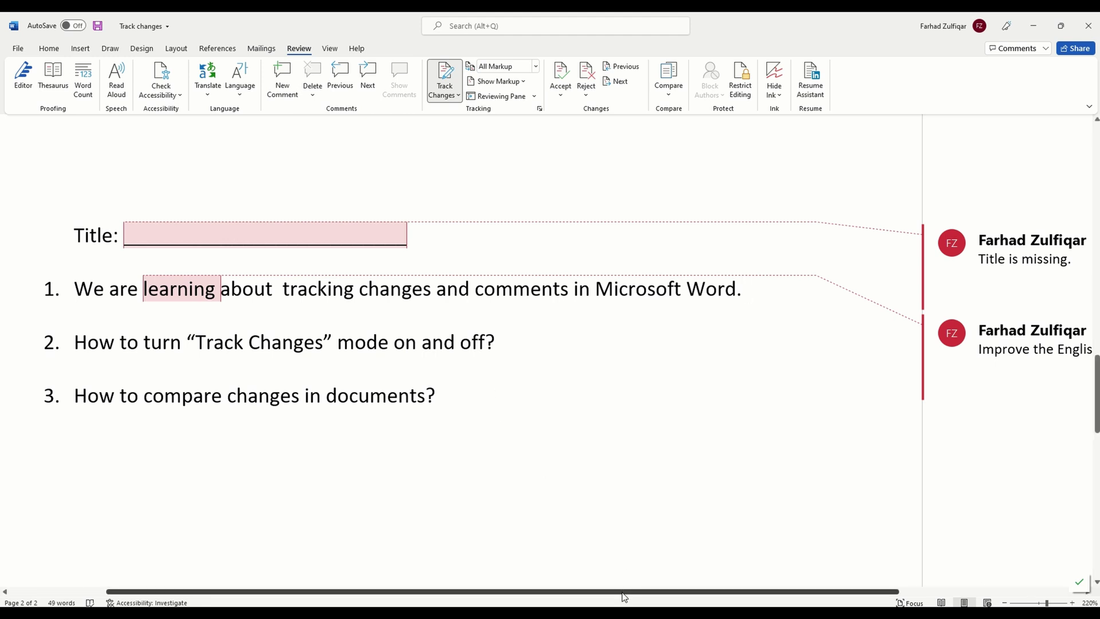
drag(625, 598, 806, 605)
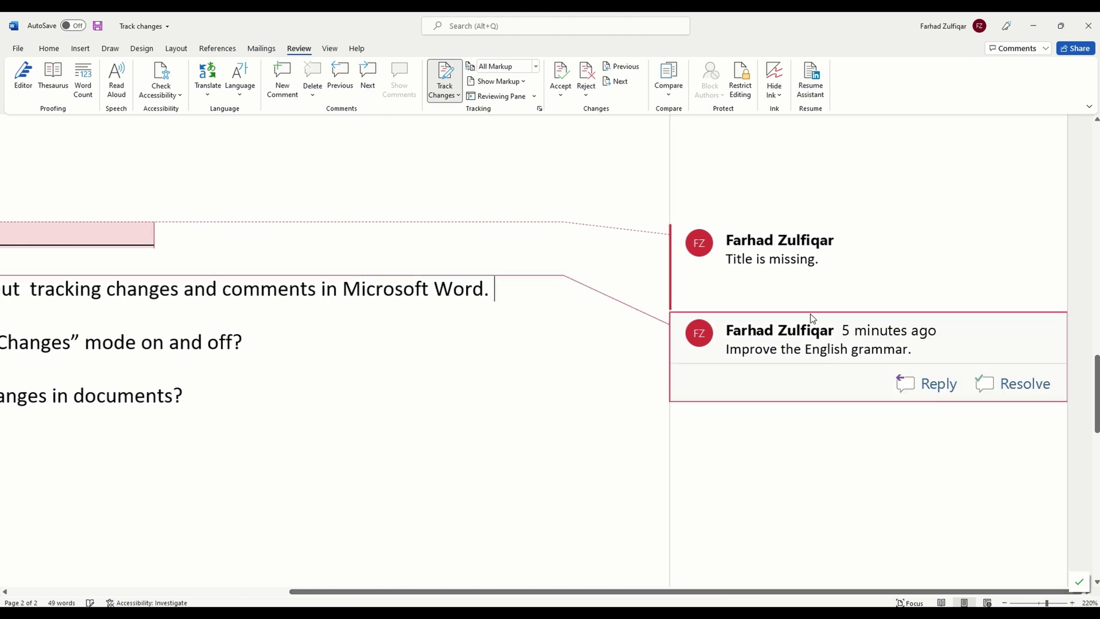
mouse_move(808, 283)
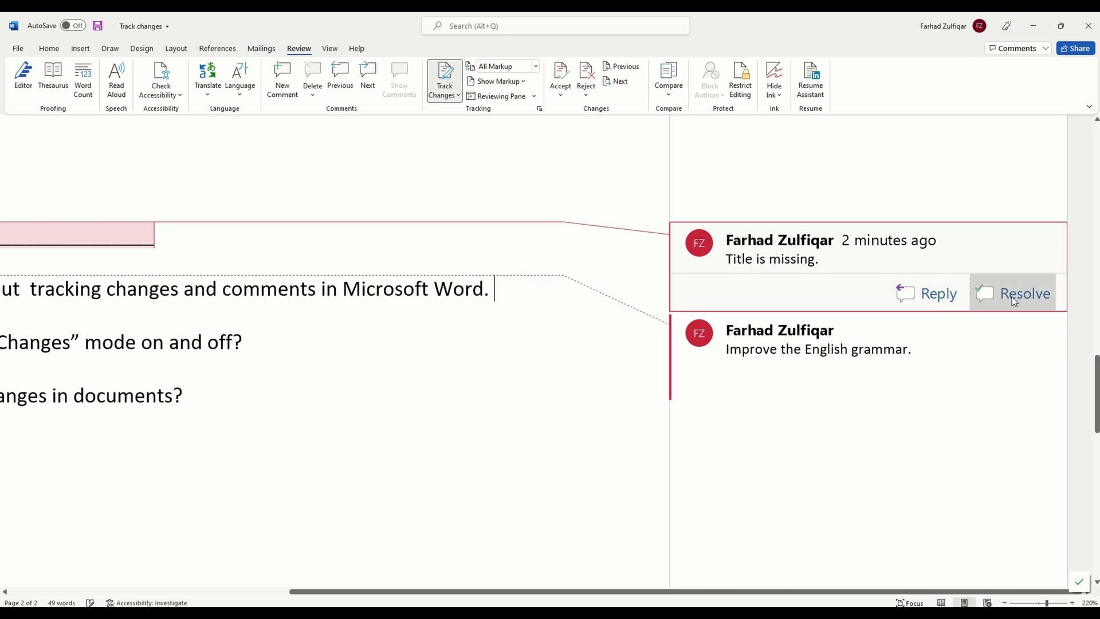
Type 'Here is the title' into the empty Title field as a tracked insertion
click(992, 307)
drag(749, 595, 496, 575)
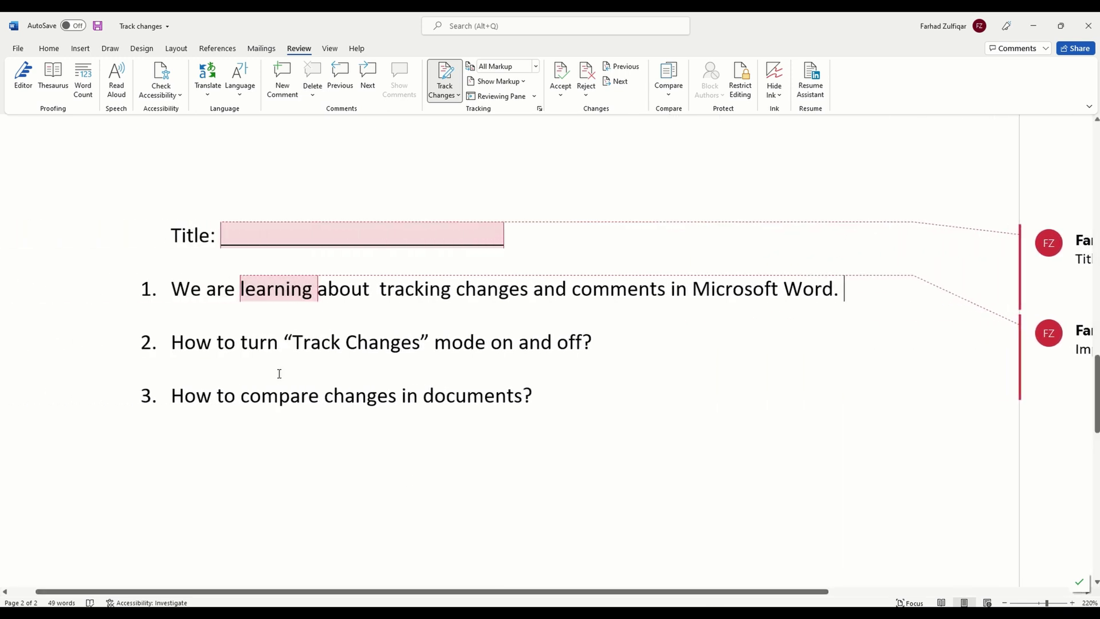
drag(318, 291, 427, 304)
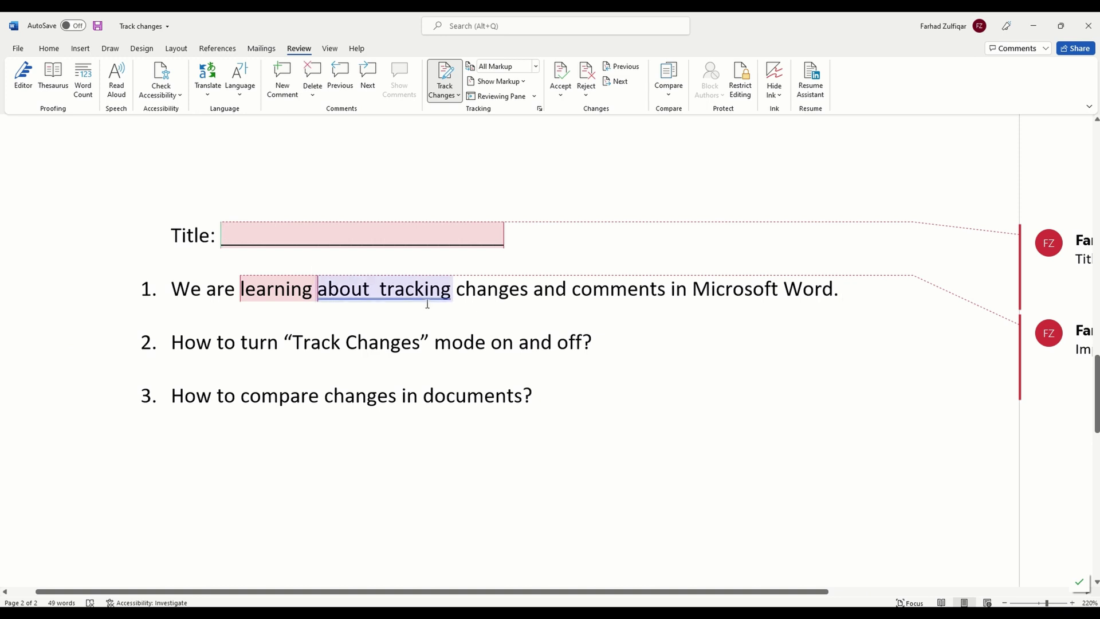
click(363, 234)
text(Here is)
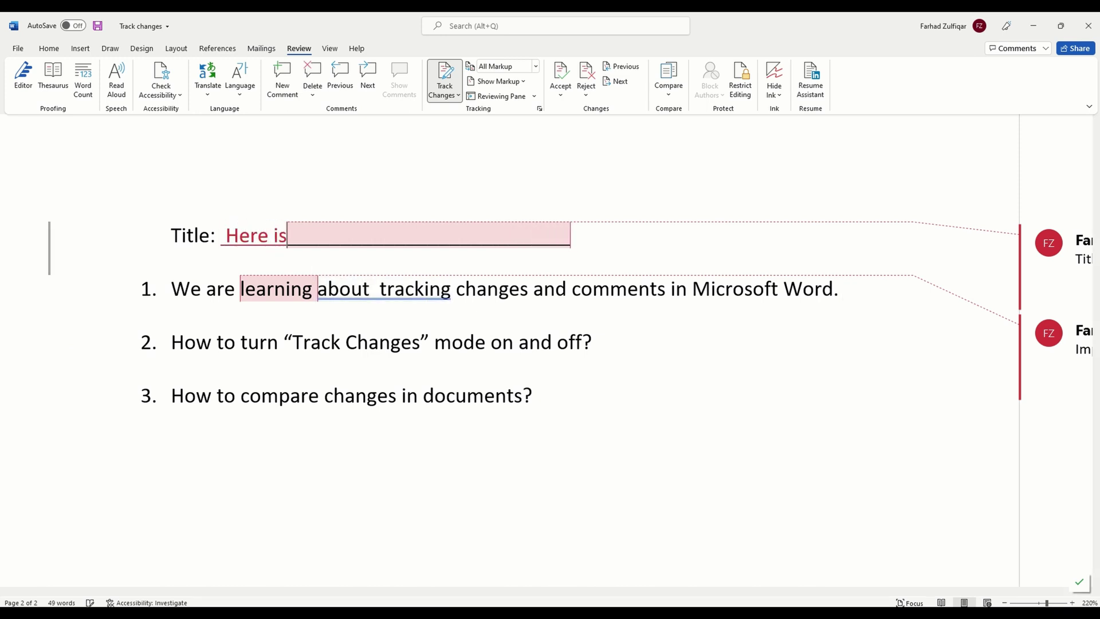
text( the title)
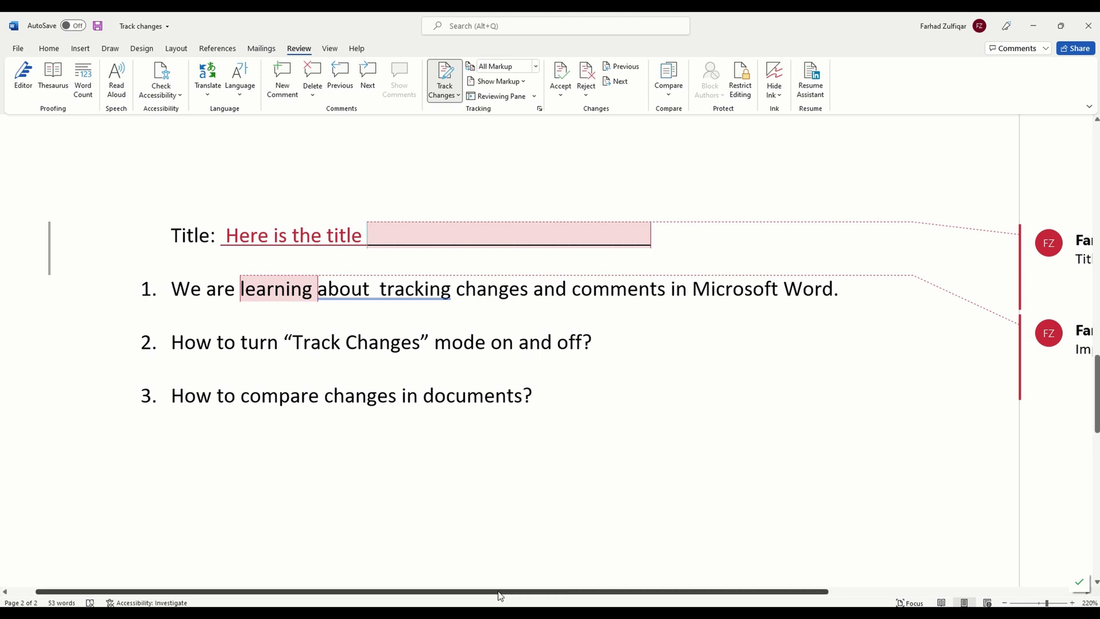
drag(498, 592, 798, 575)
mouse_move(943, 299)
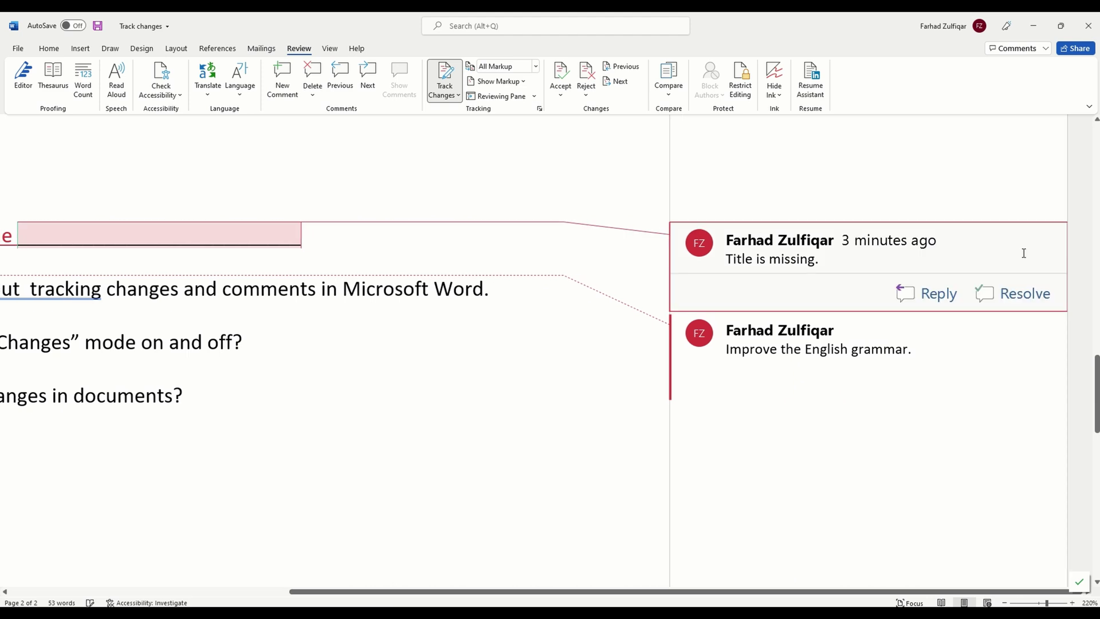
Reply 'I have added the missing title.' to the title comment and resolve it
click(940, 295)
text(I have d)
key(BackSpace)
text(added)
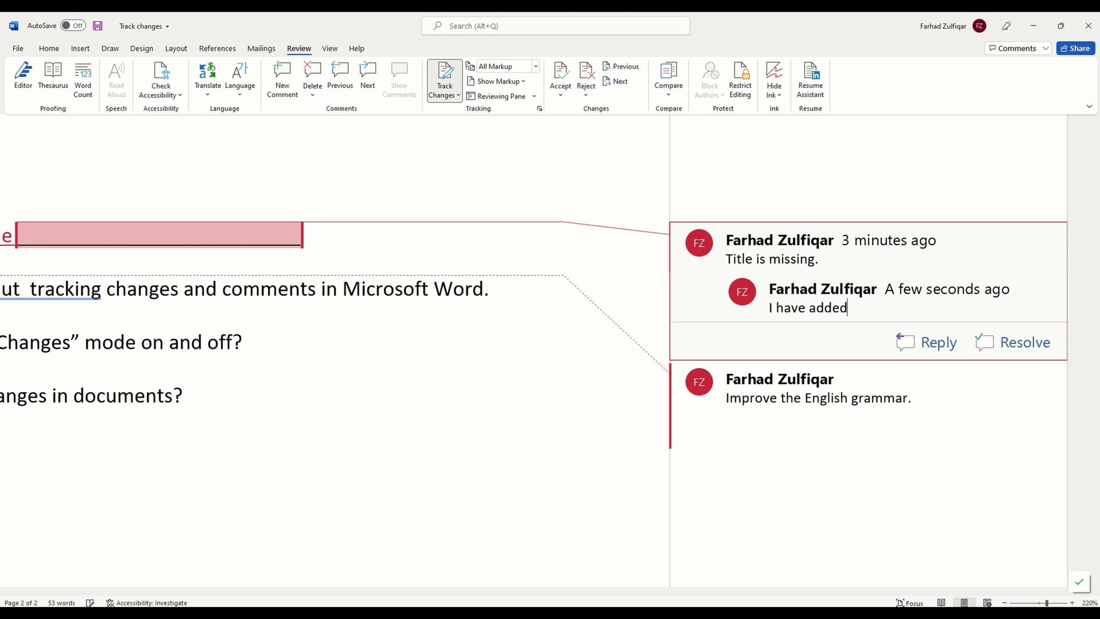
text( the missing title.)
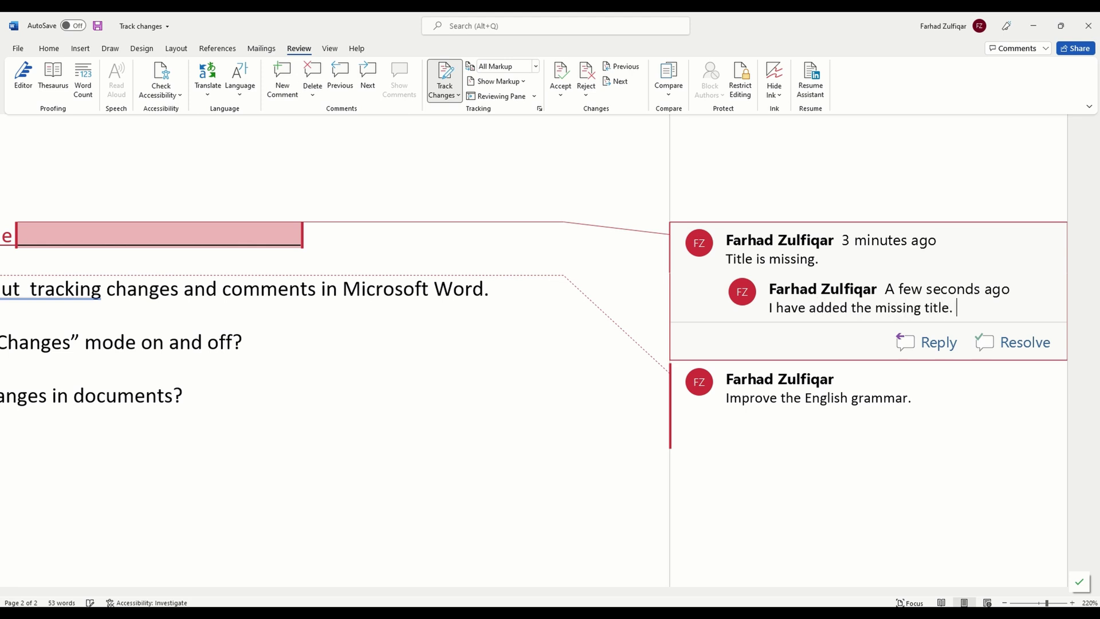
click(1008, 351)
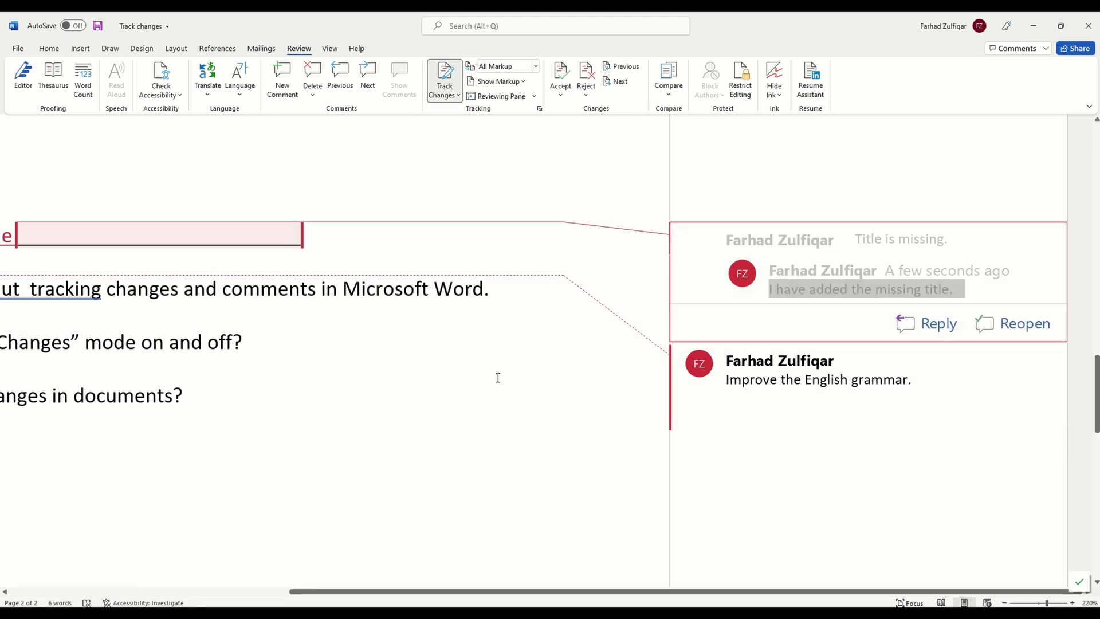
click(242, 312)
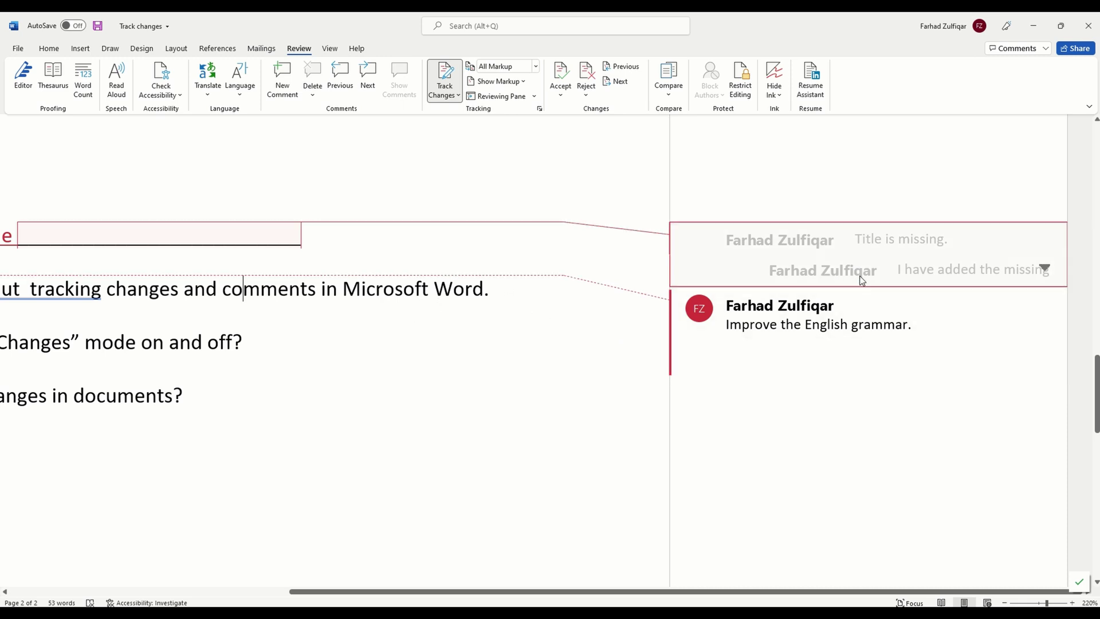
Reply 'I have taken care of it.' to the grammar comment and resolve it
click(1046, 267)
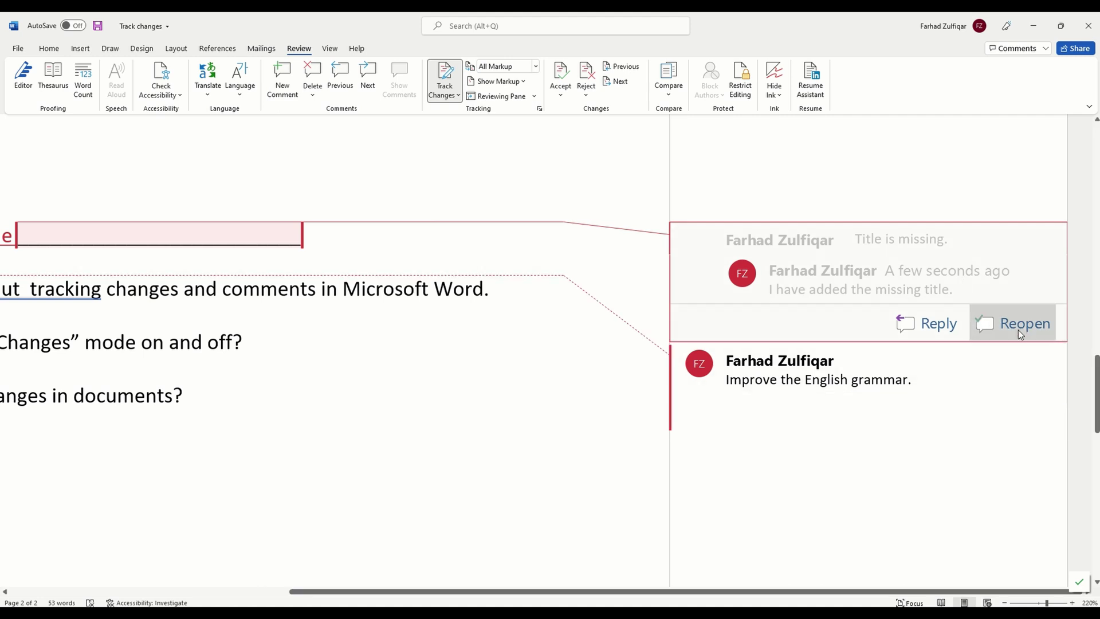
mouse_move(920, 373)
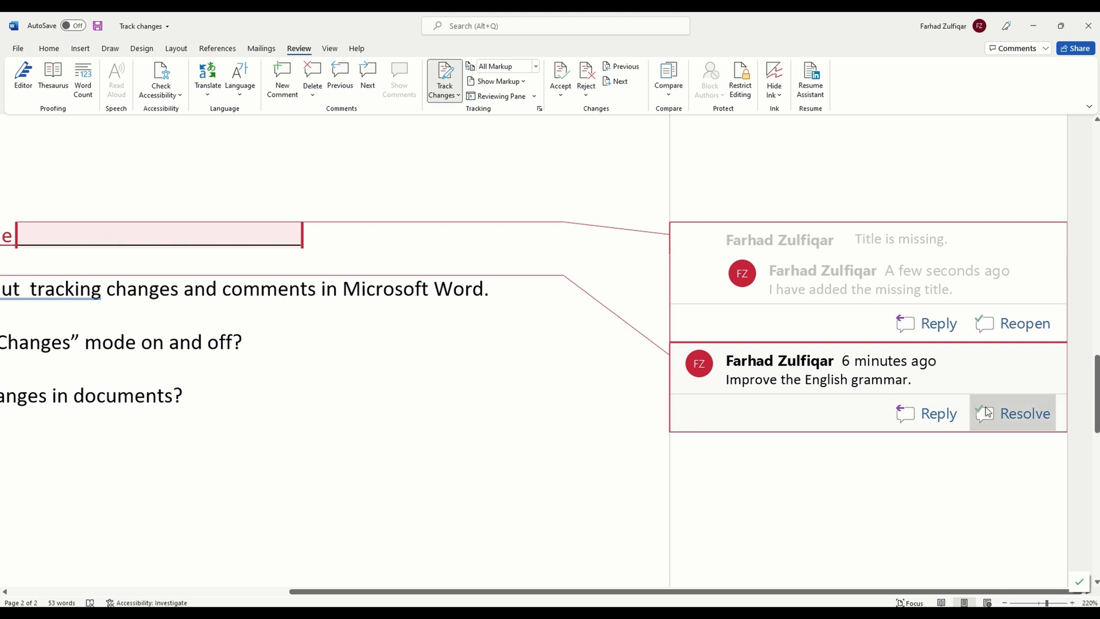
click(930, 415)
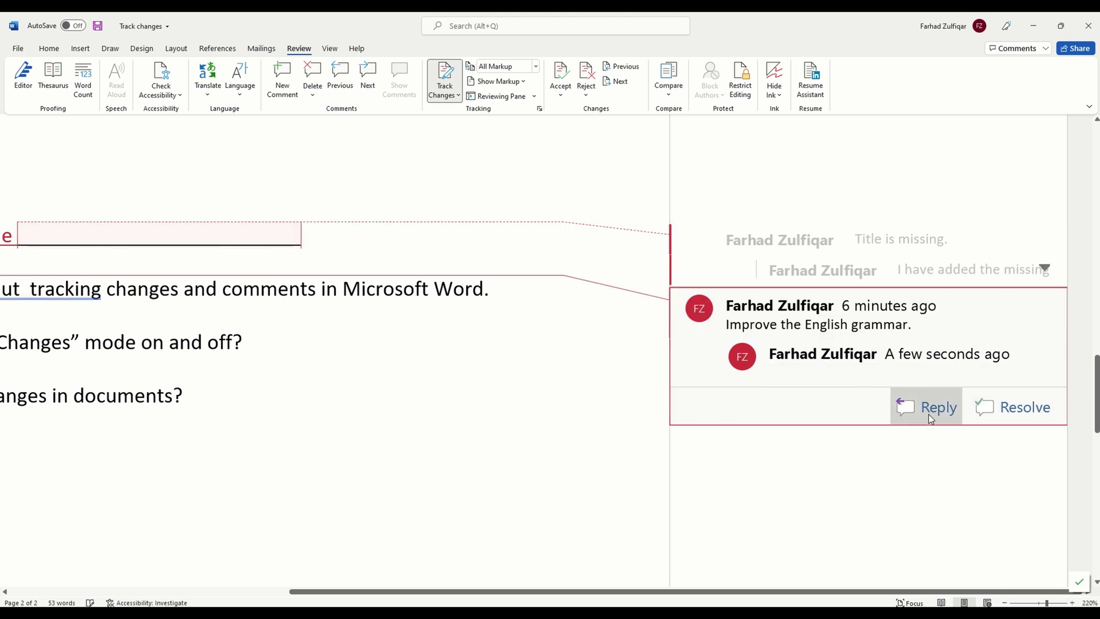
text(I have ta)
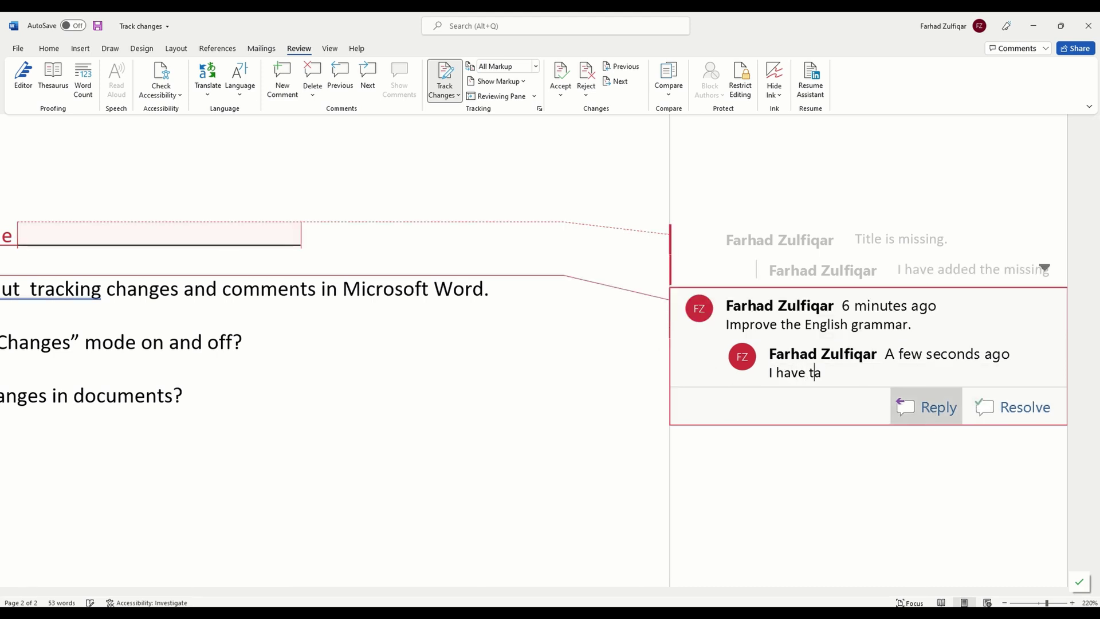
text(ken )
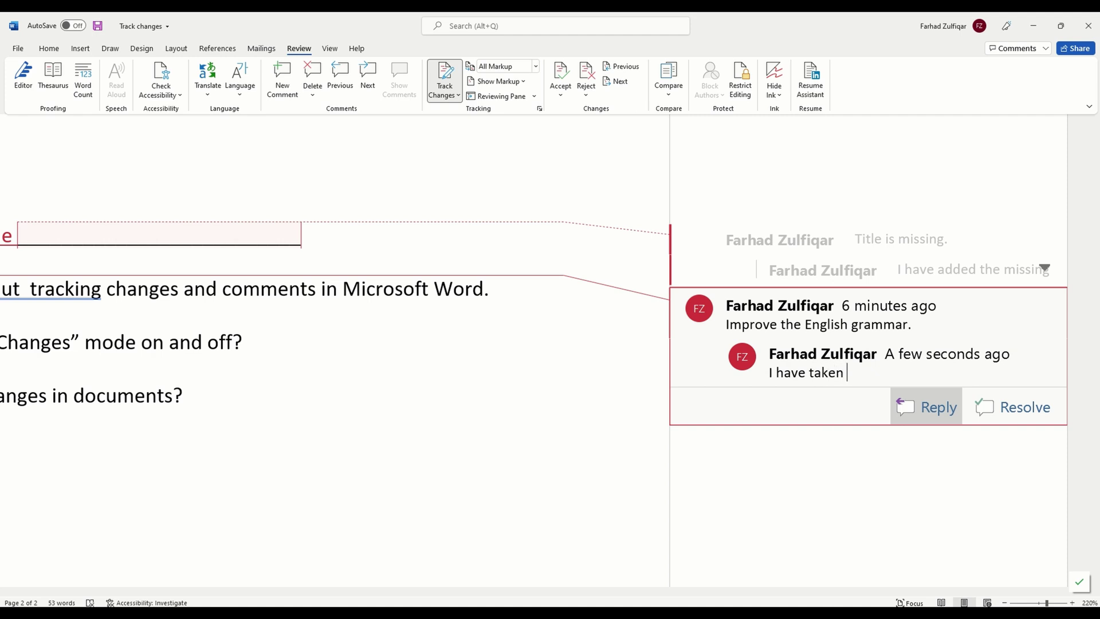
text(care of it.)
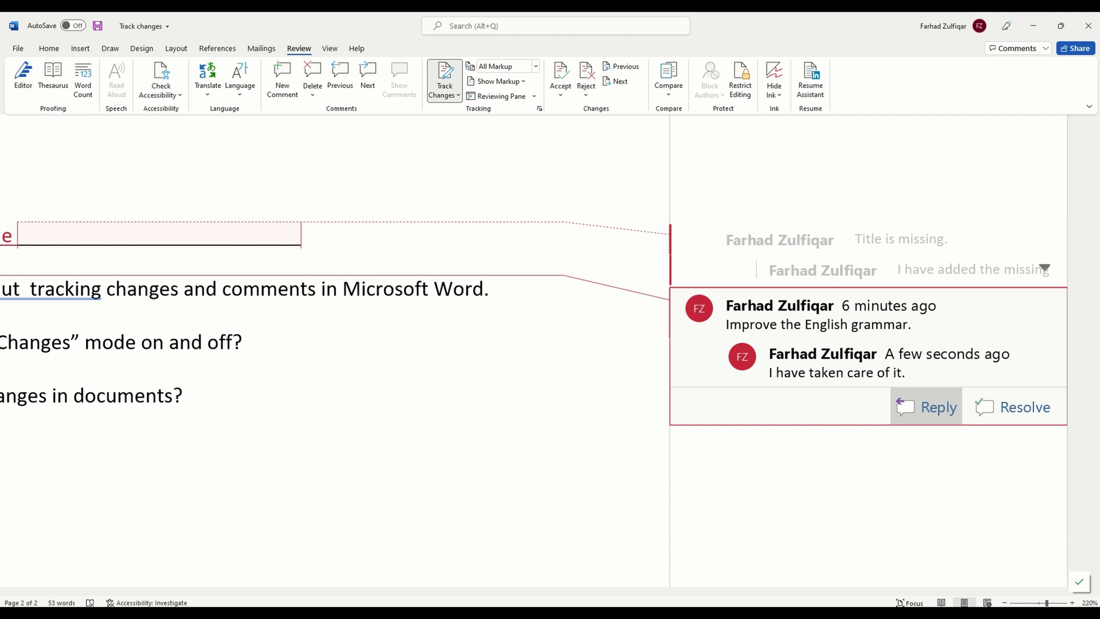
click(1012, 405)
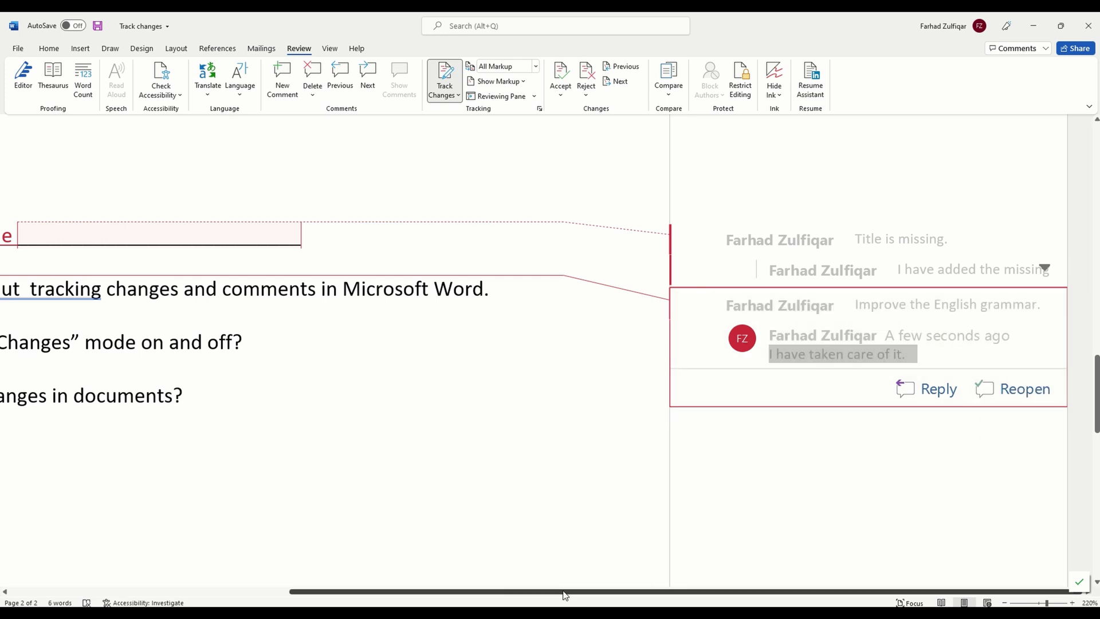
drag(519, 592, 275, 596)
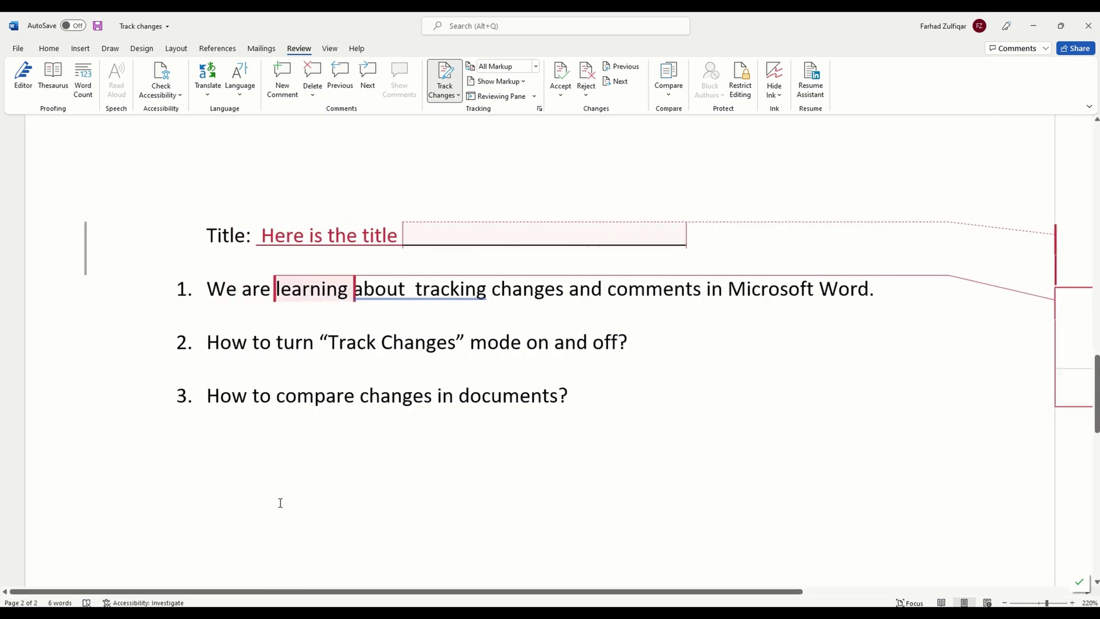
Use Accept All Changes so 'Here is the title' becomes plain, unmarked text
click(561, 94)
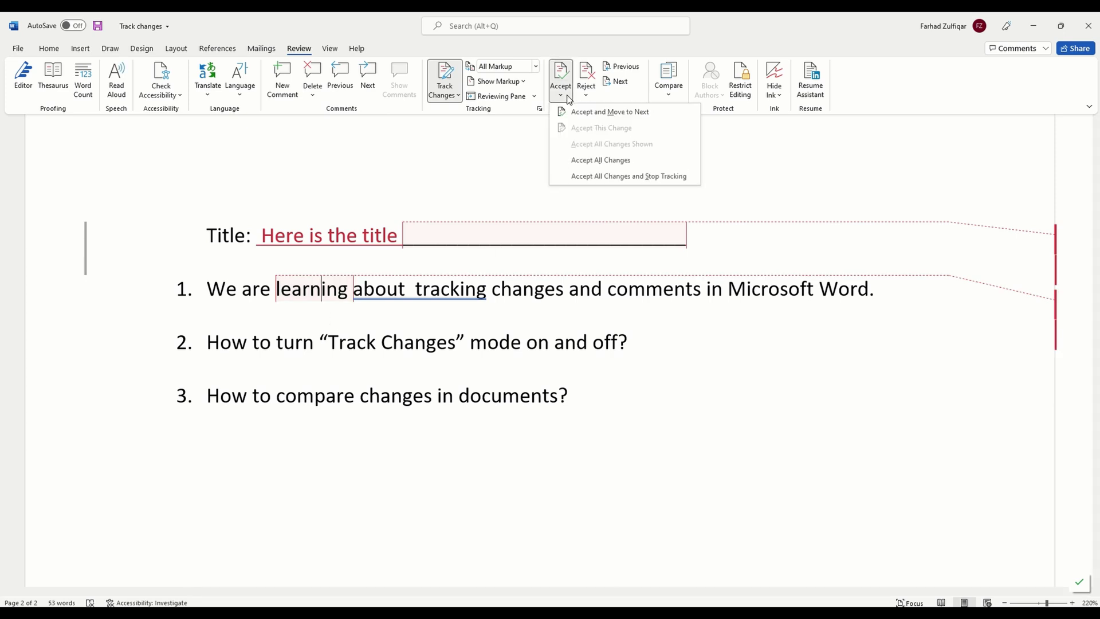
click(589, 160)
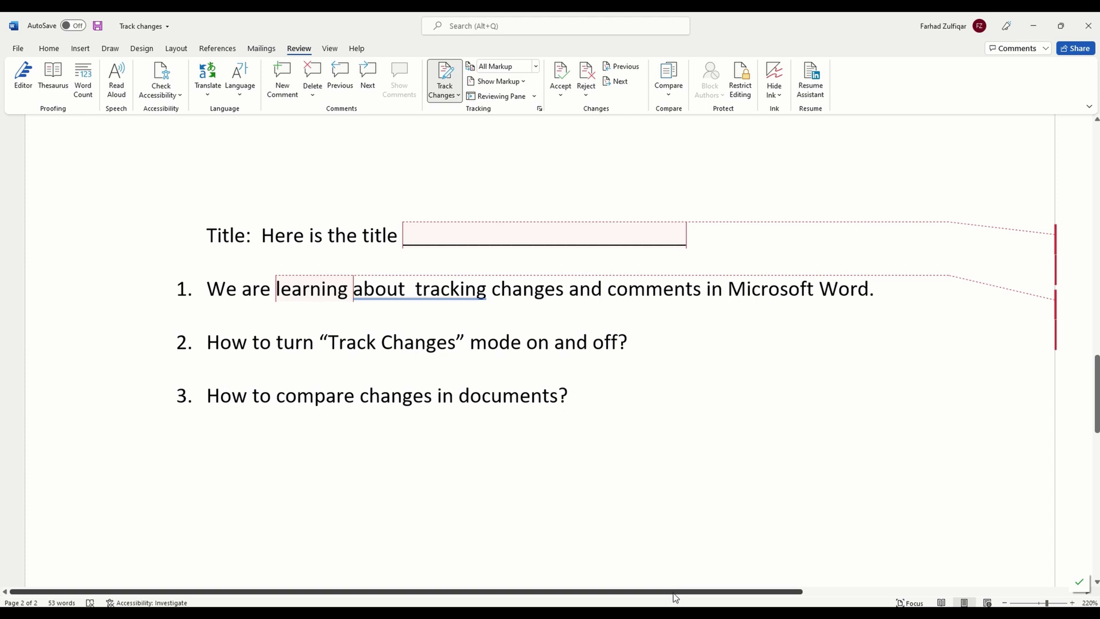
Delete every comment and reply, including the resolved title thread, with Delete All Comments in Document
drag(676, 594, 976, 582)
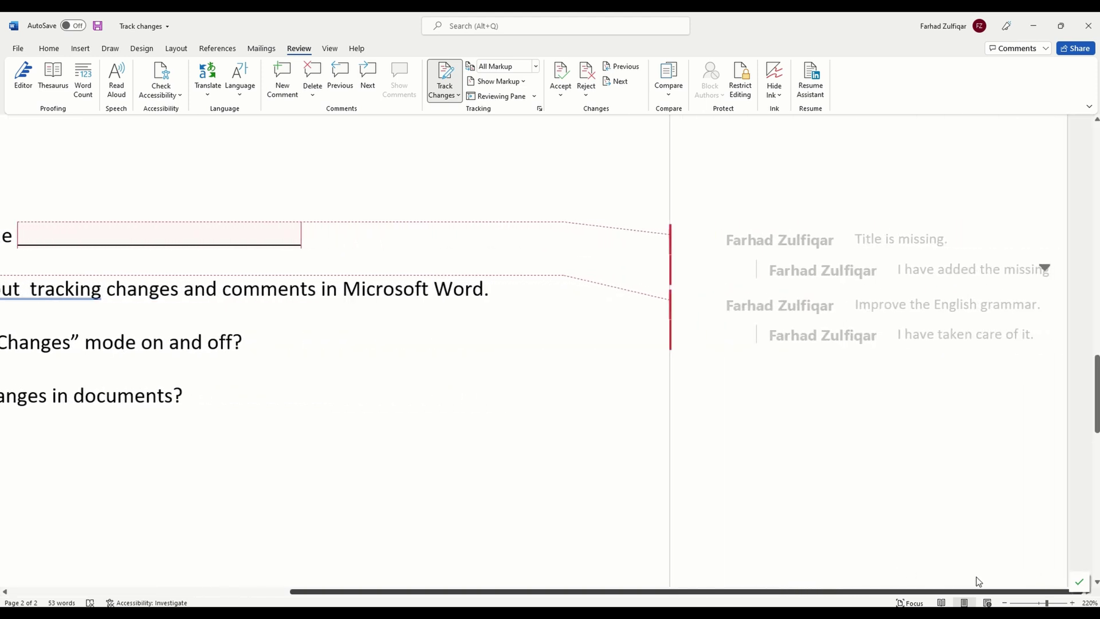
click(1044, 266)
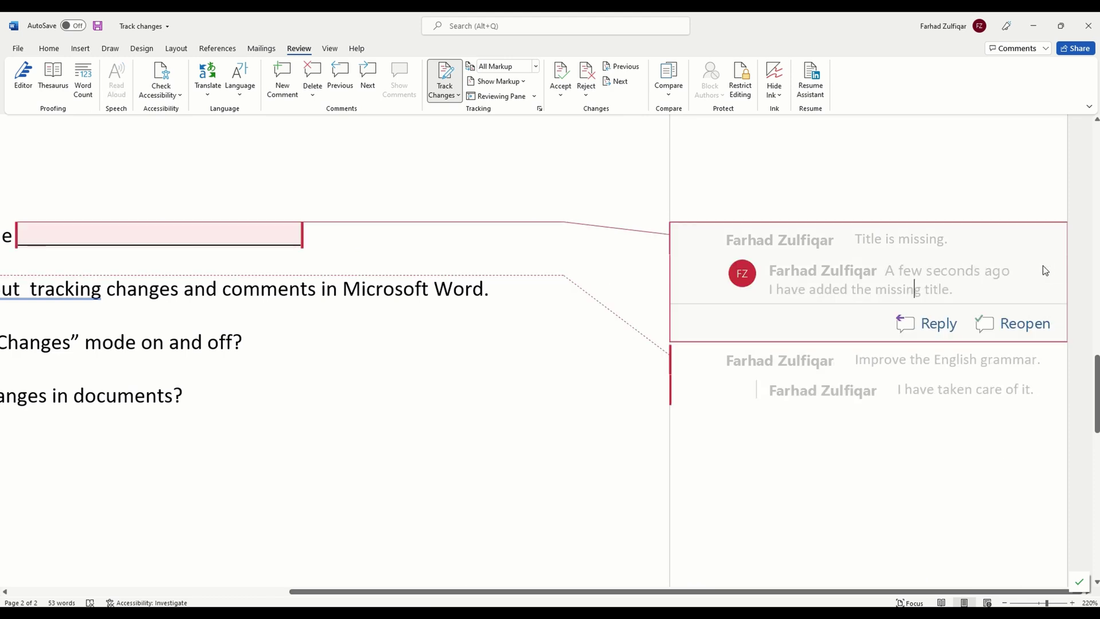
right_click(828, 259)
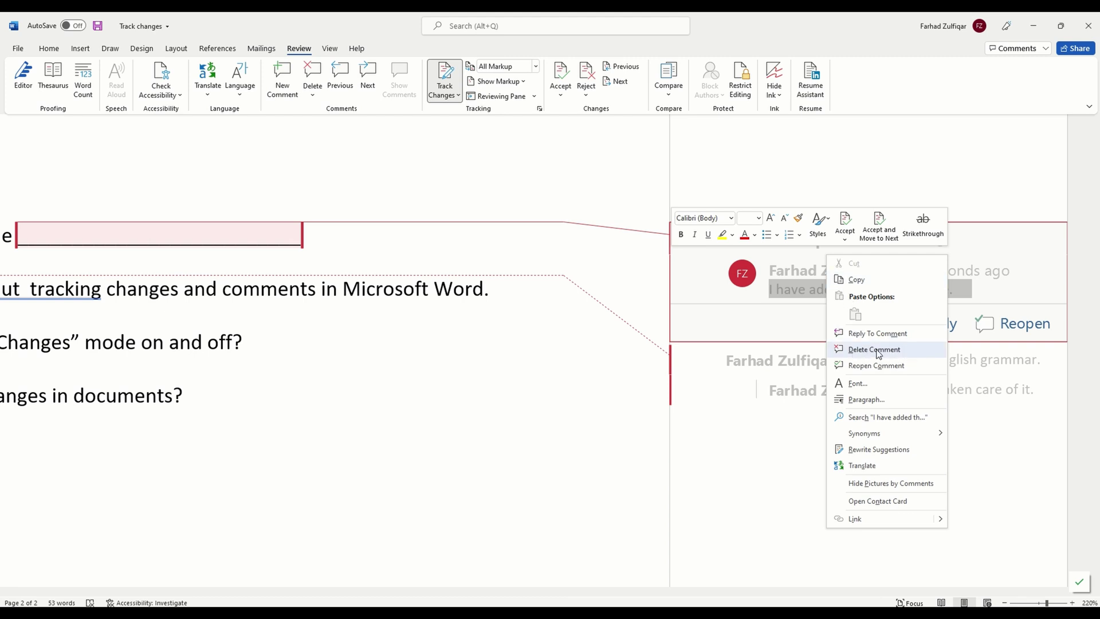
click(312, 97)
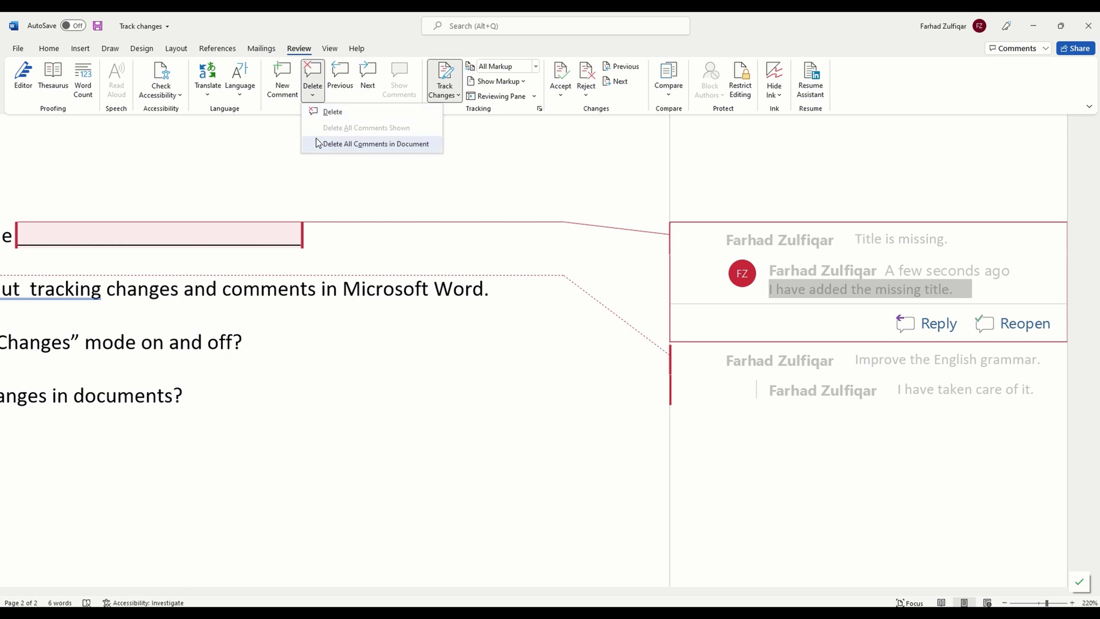
click(356, 146)
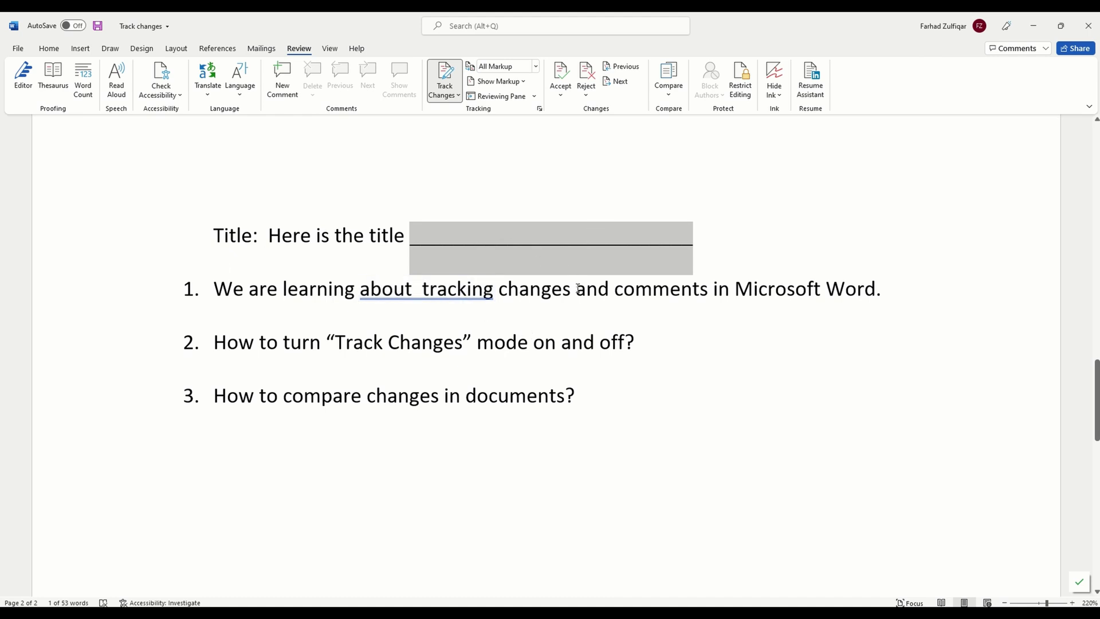
Accept the grammar suggestion to make 'about tracking' single-spaced
click(400, 318)
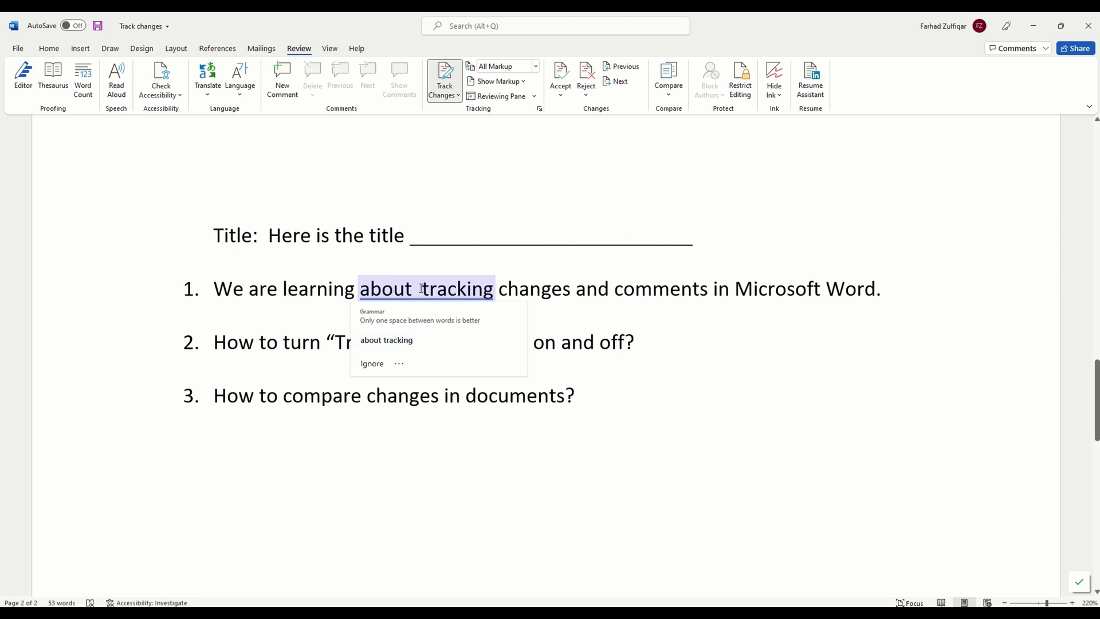
click(401, 336)
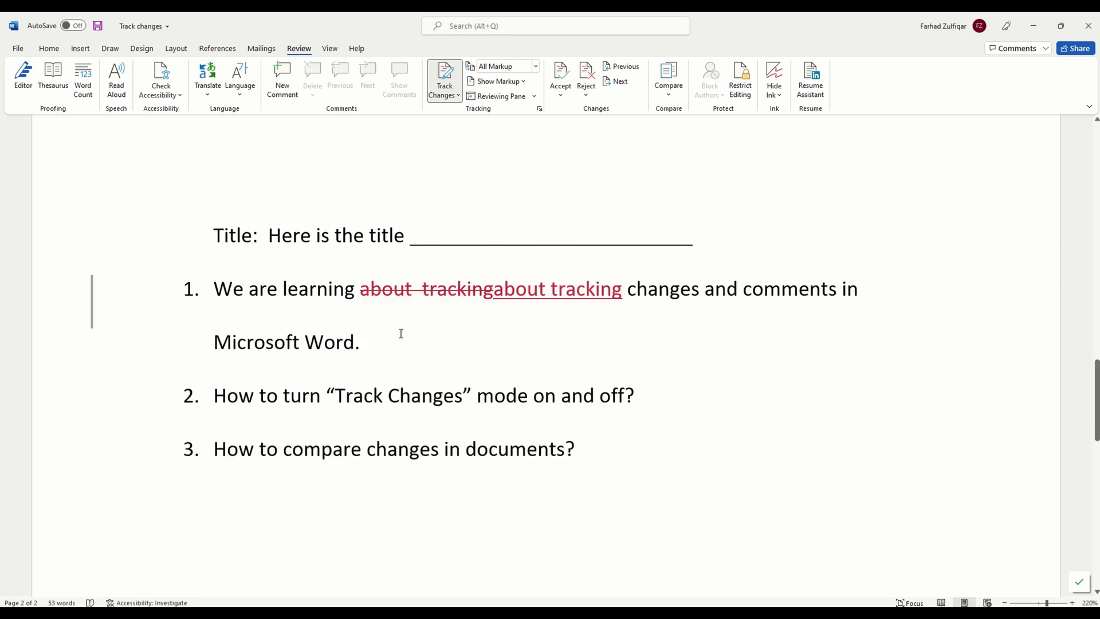
mouse_move(433, 285)
Delete the blank underline after the title as a tracked edit
drag(411, 238, 701, 265)
key(Delete)
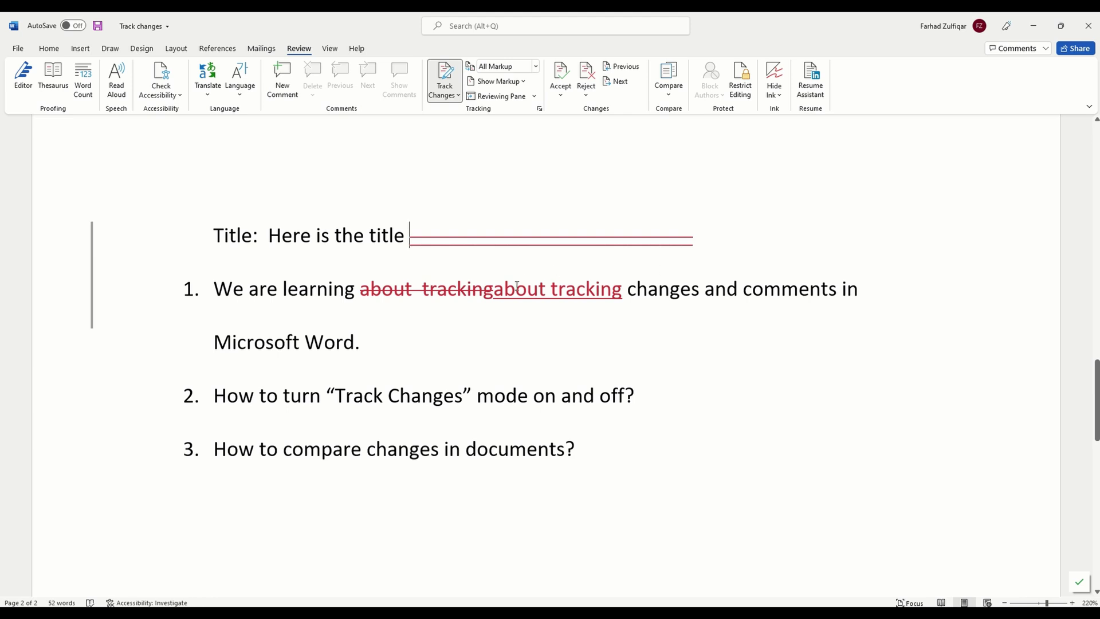
mouse_move(383, 315)
click(536, 66)
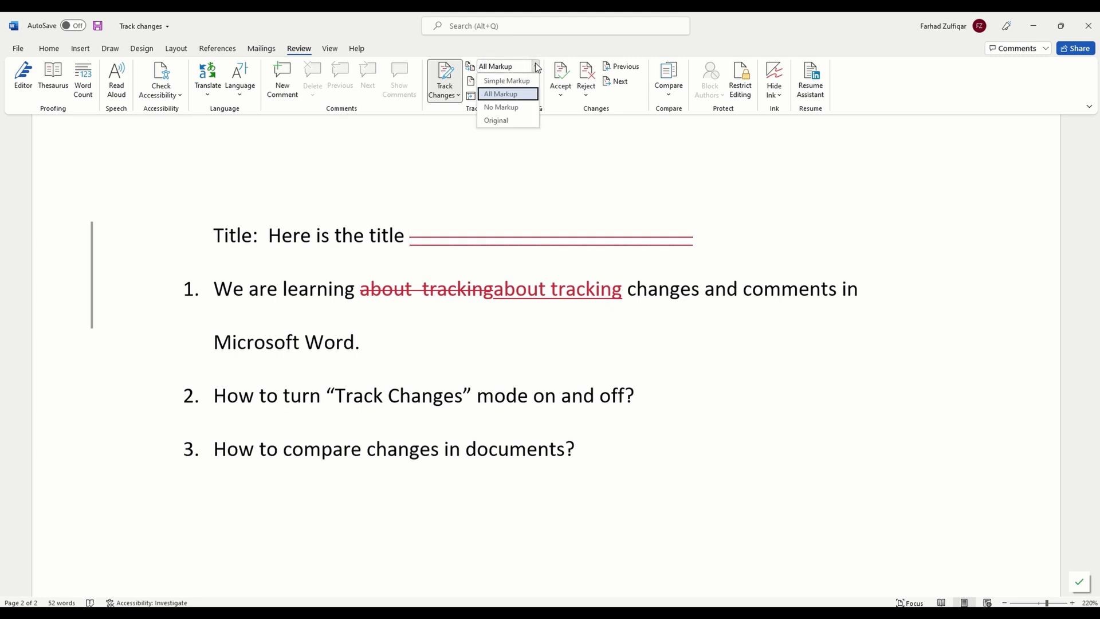
click(502, 107)
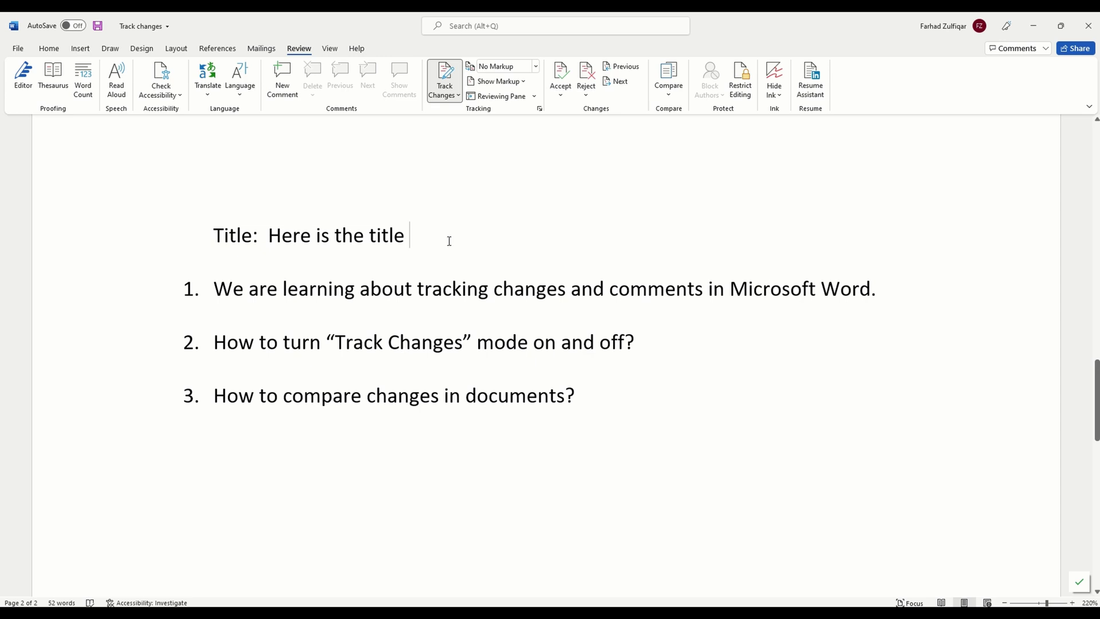
click(536, 66)
click(512, 97)
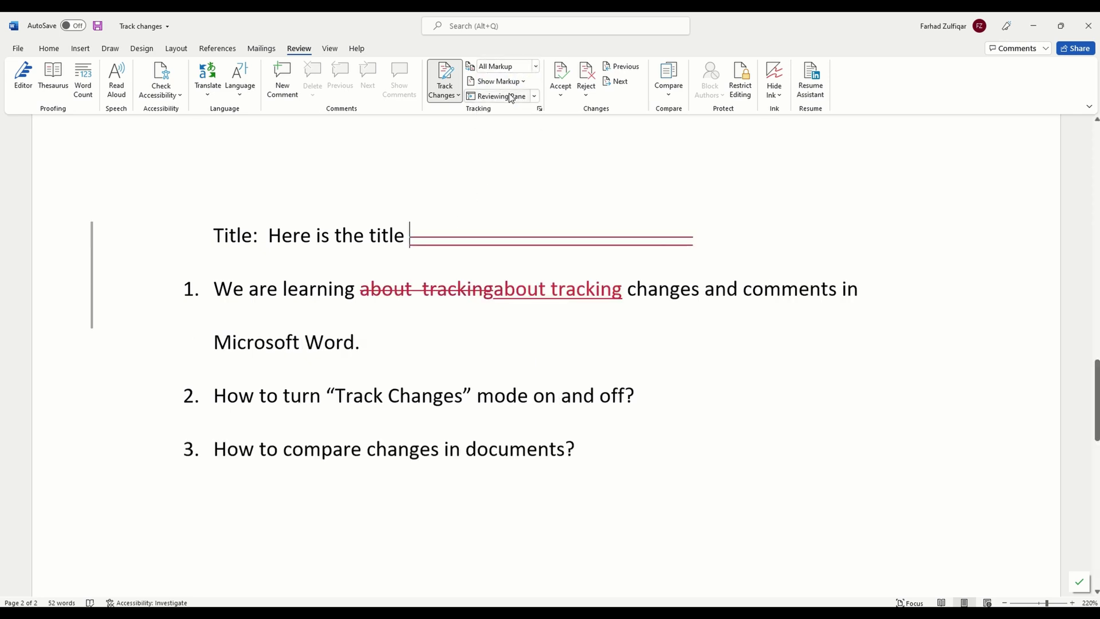
mouse_move(519, 258)
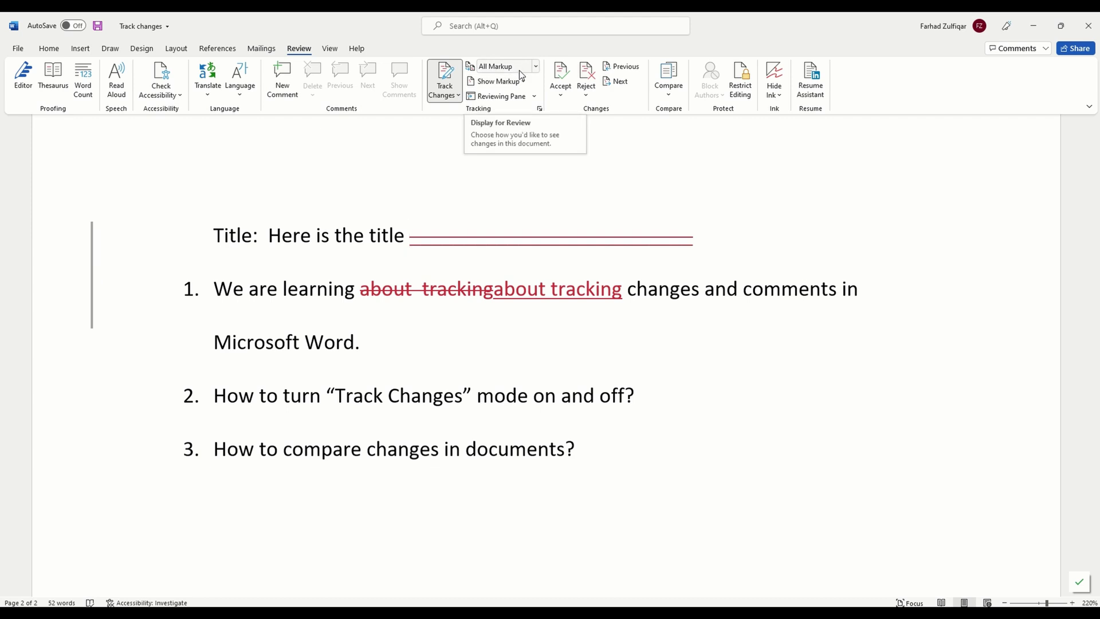
click(92, 285)
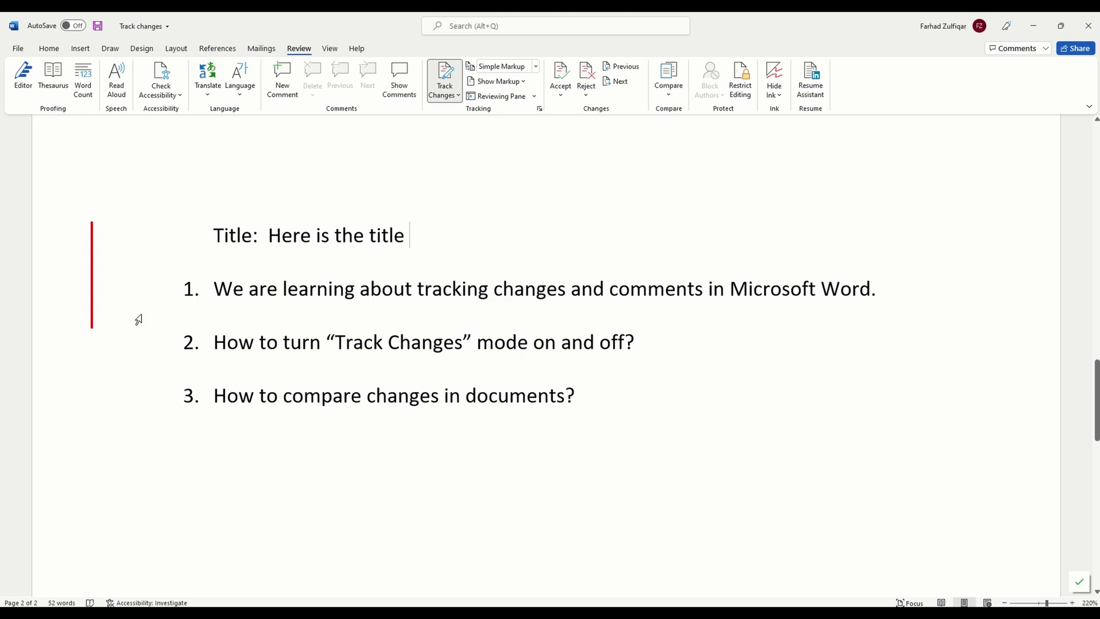
click(94, 278)
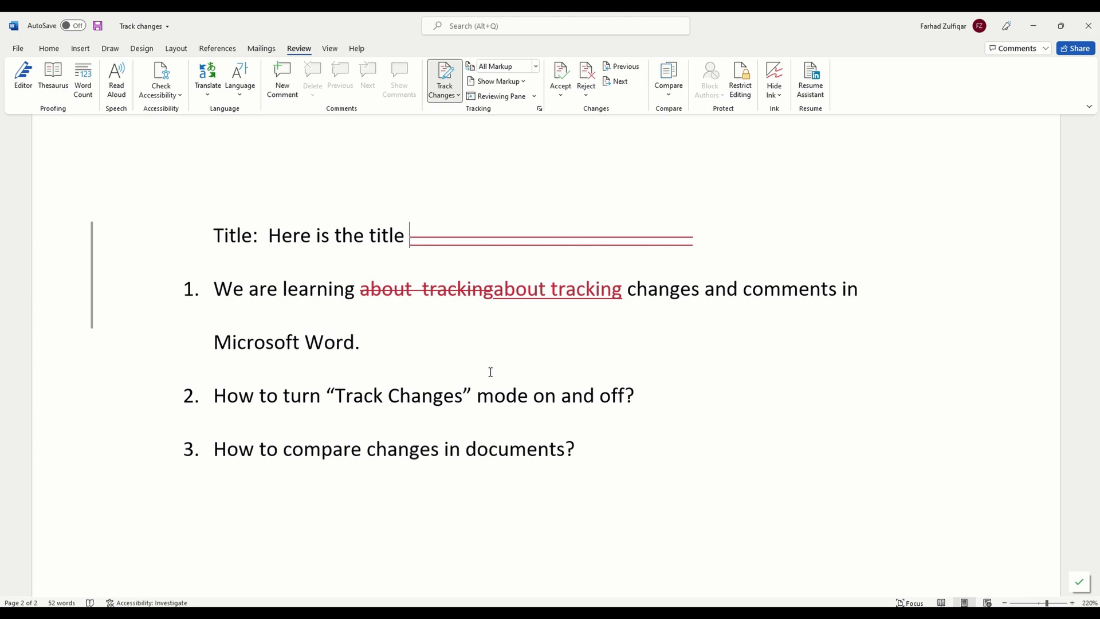
click(462, 236)
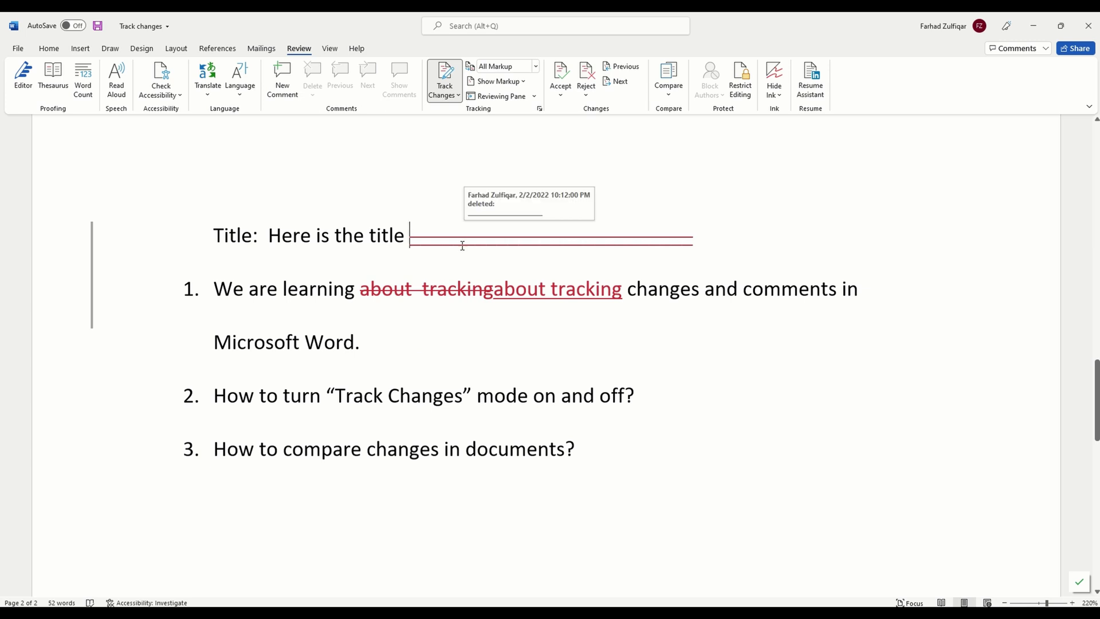
Accept the title-line deletion and the 'about tracking' deletion and insertion, then turn off Track Changes
right_click(440, 233)
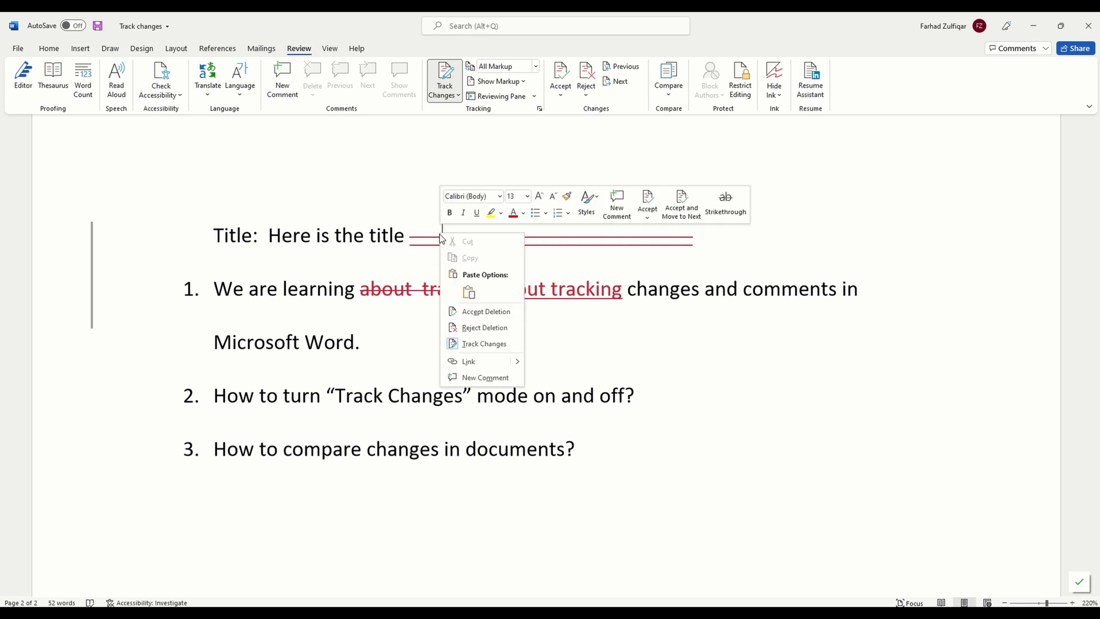
click(487, 313)
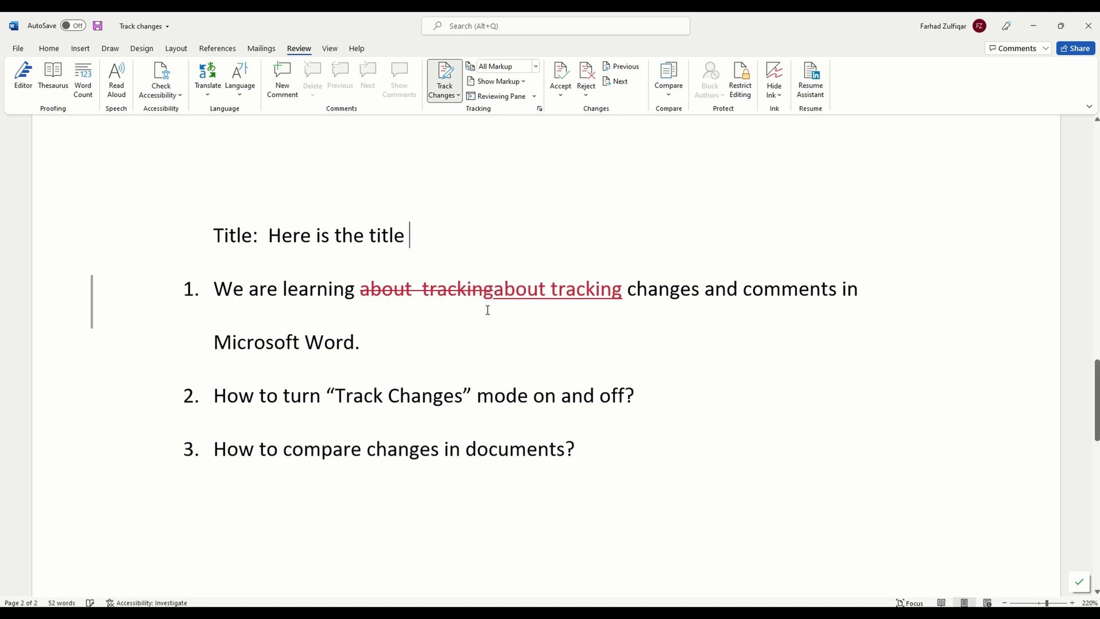
right_click(389, 288)
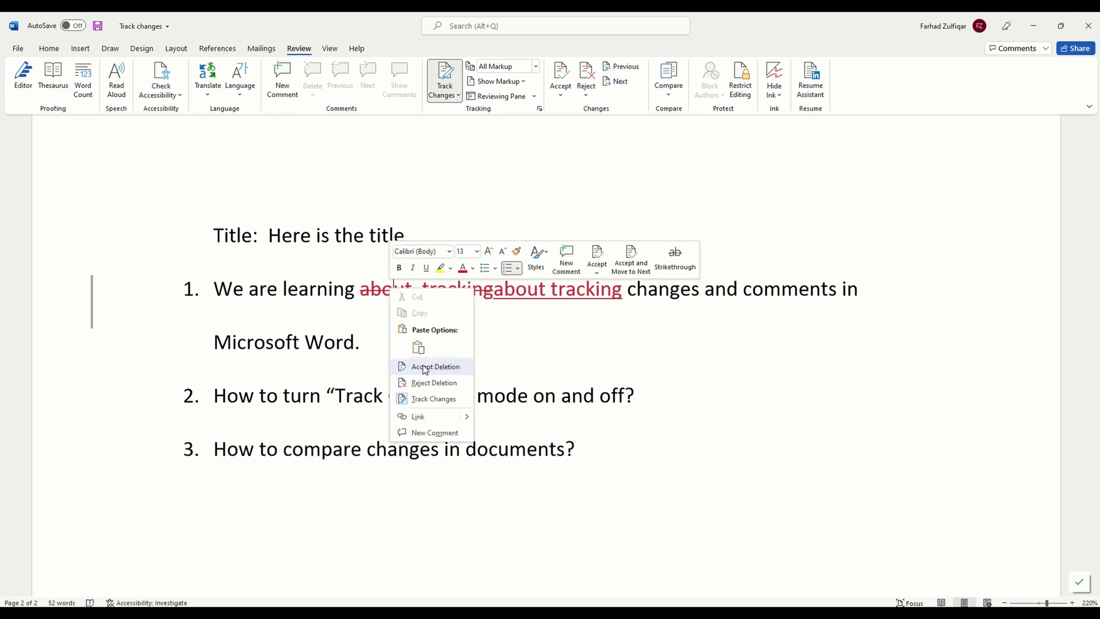
click(424, 366)
right_click(398, 288)
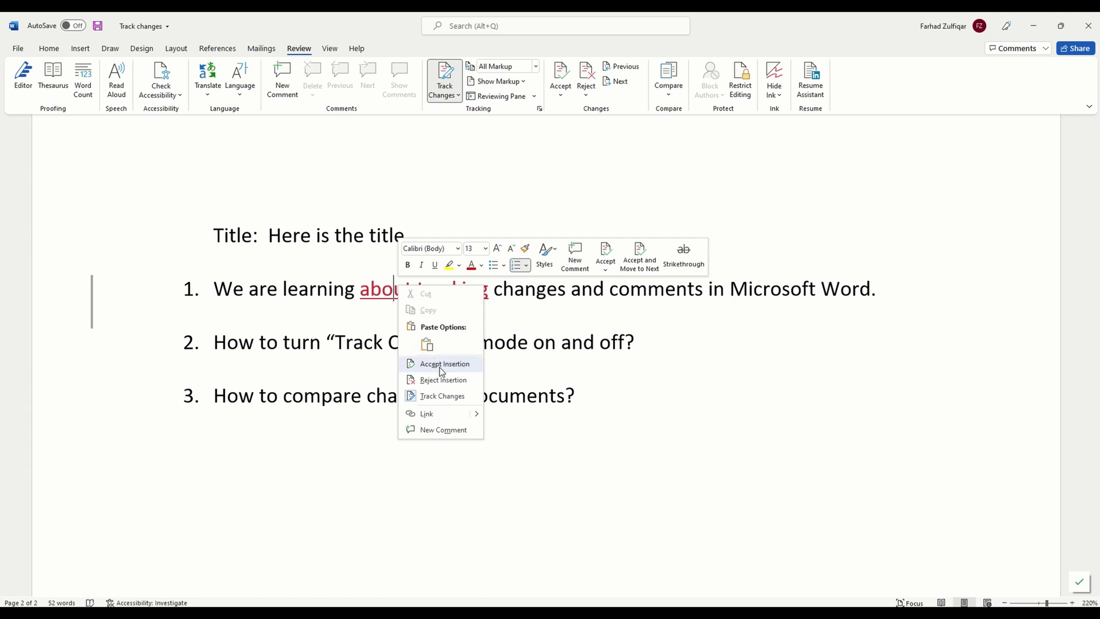
click(444, 365)
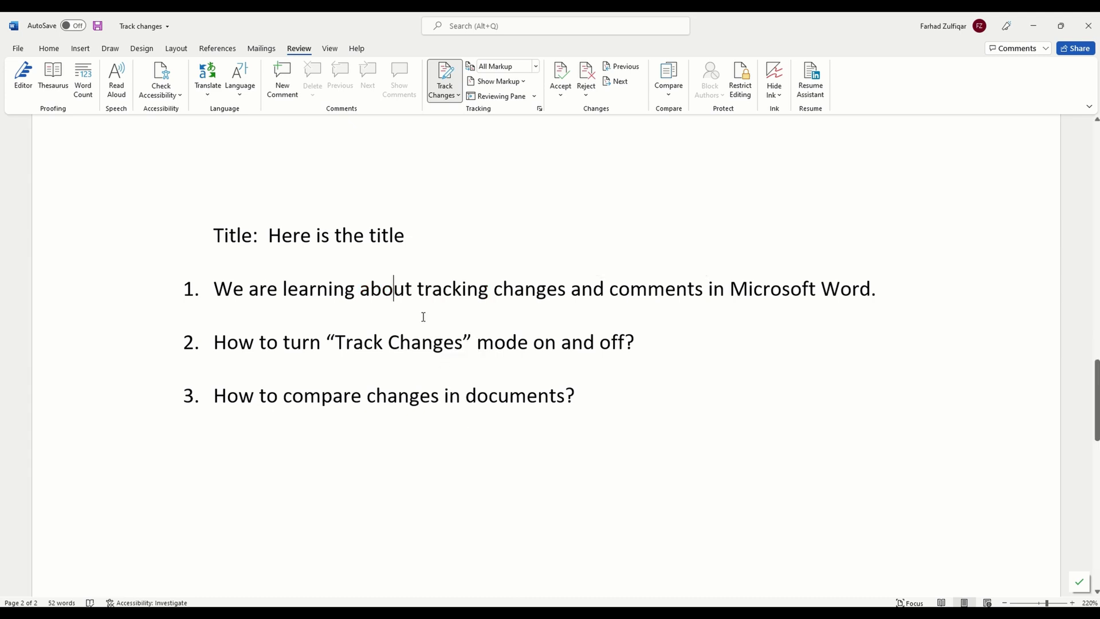
click(445, 80)
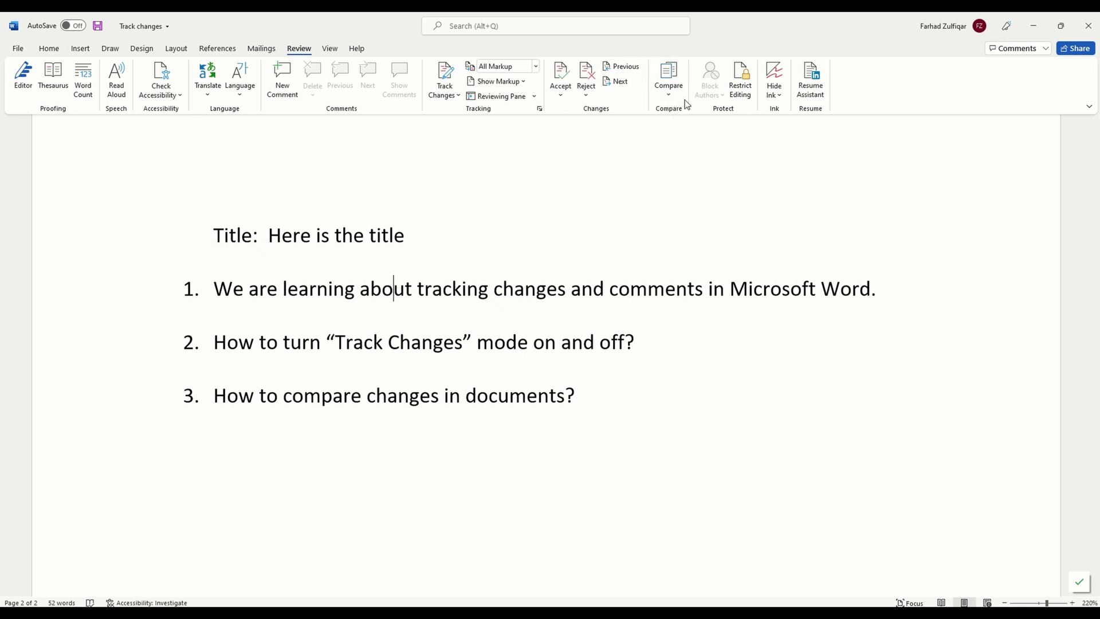
Save the document and choose Track changes as the original document for comparison
click(98, 26)
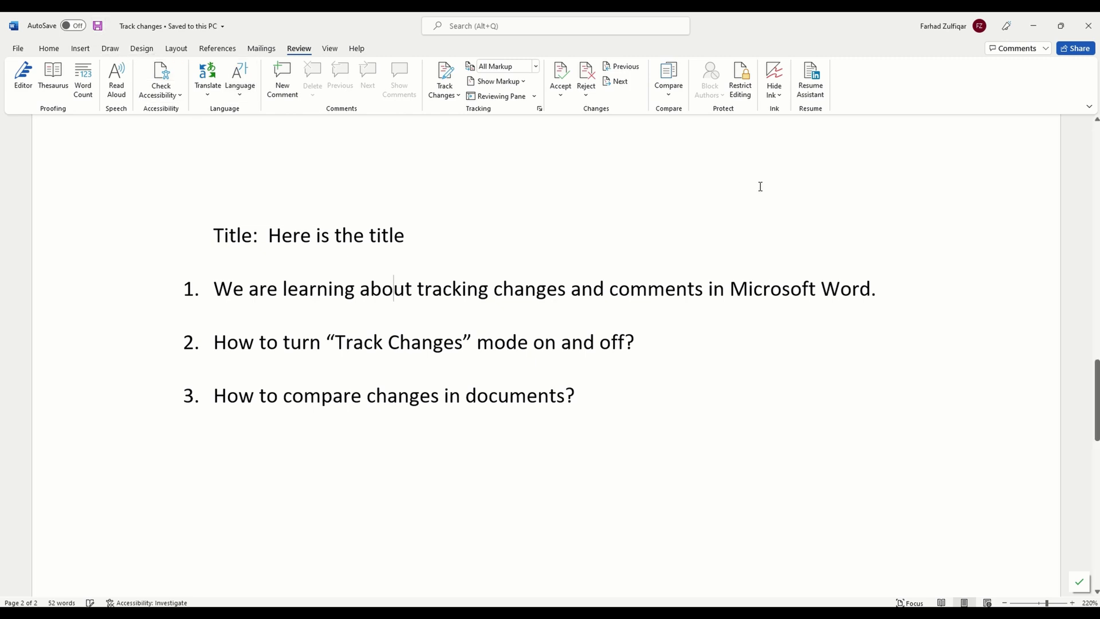
click(669, 95)
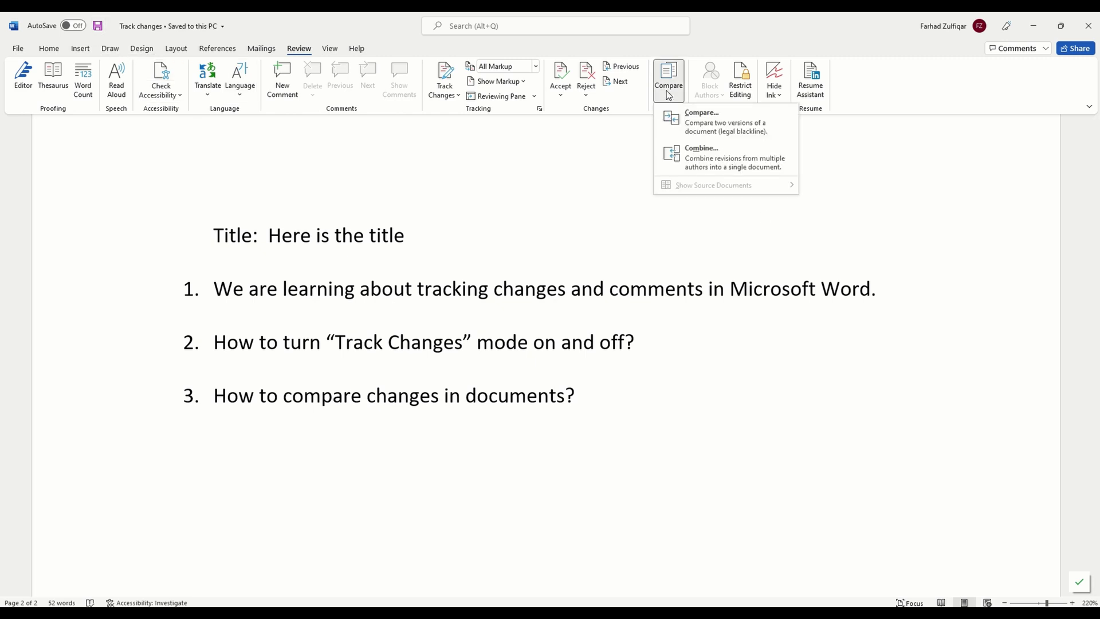
click(704, 131)
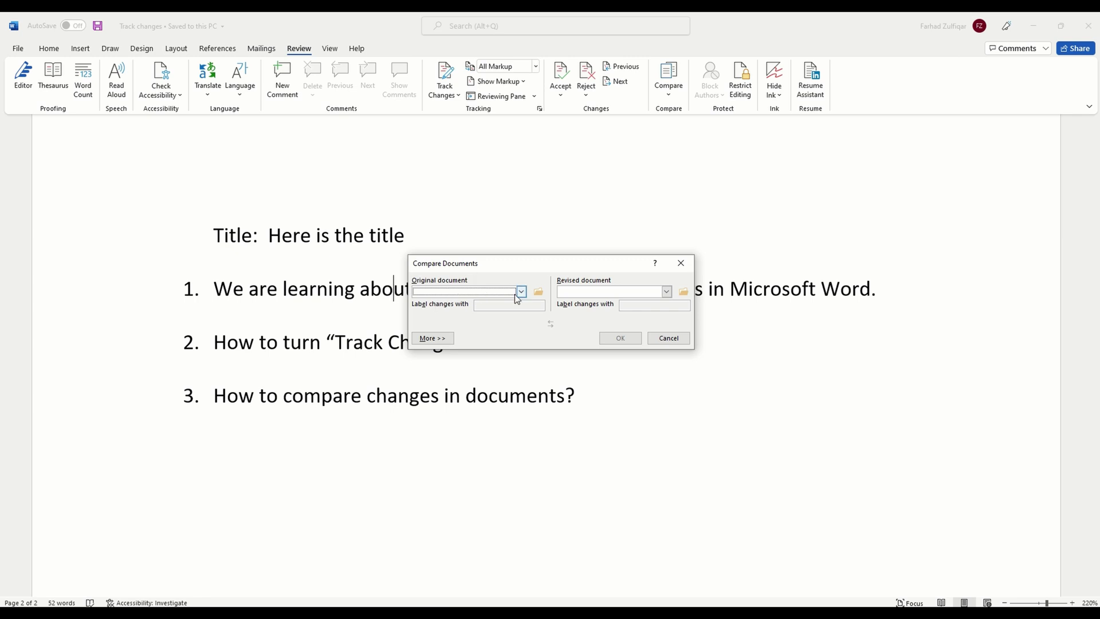
click(538, 292)
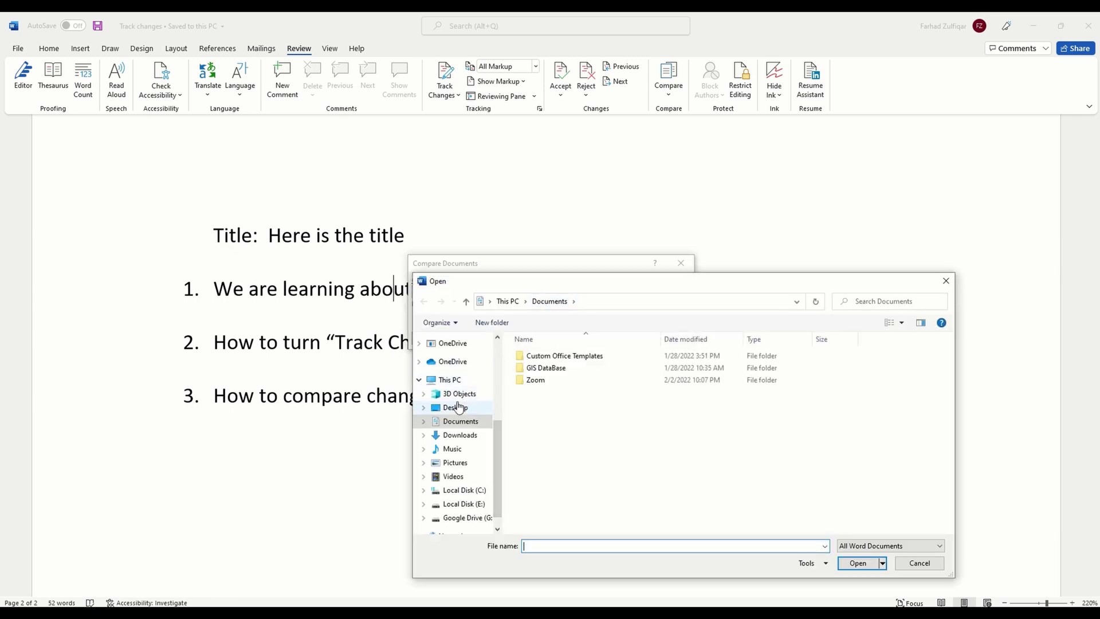
scroll(459, 407, up, 2)
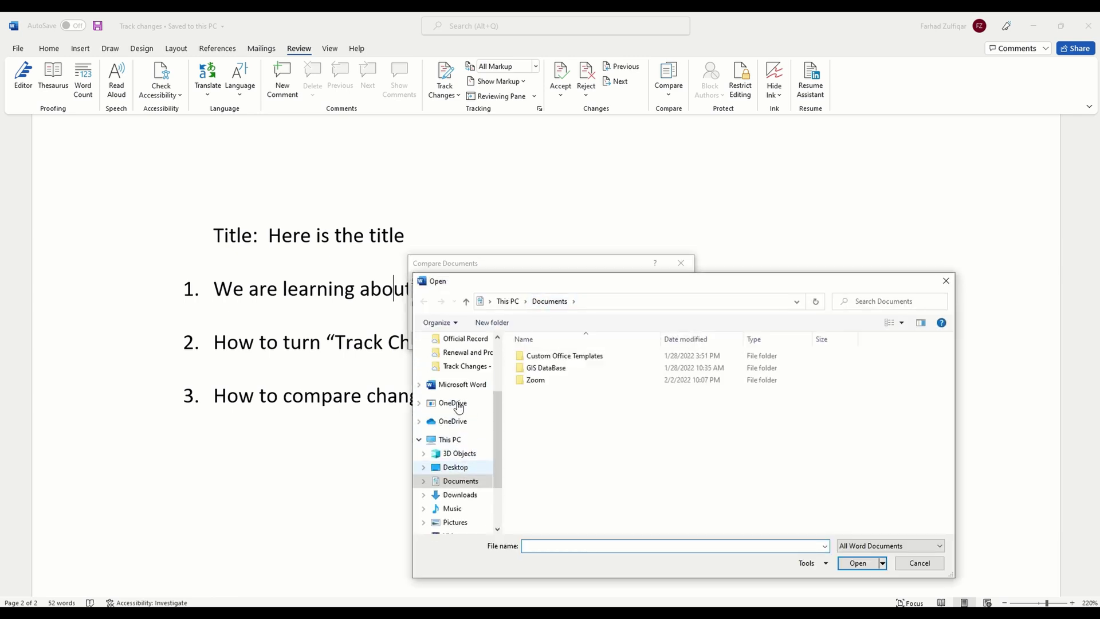
click(464, 366)
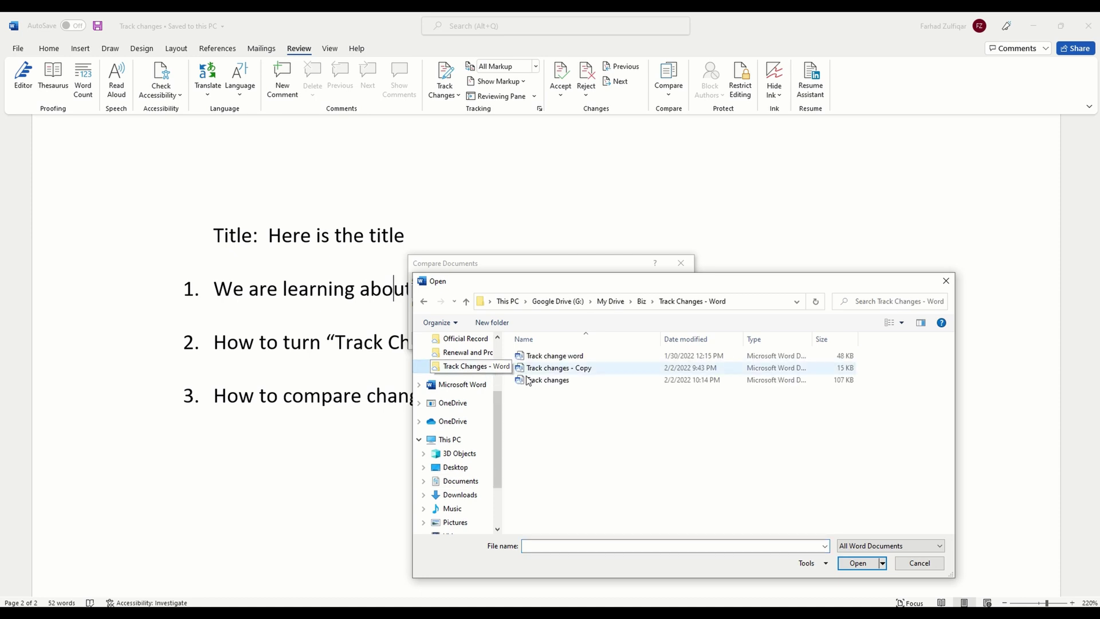
double_click(554, 382)
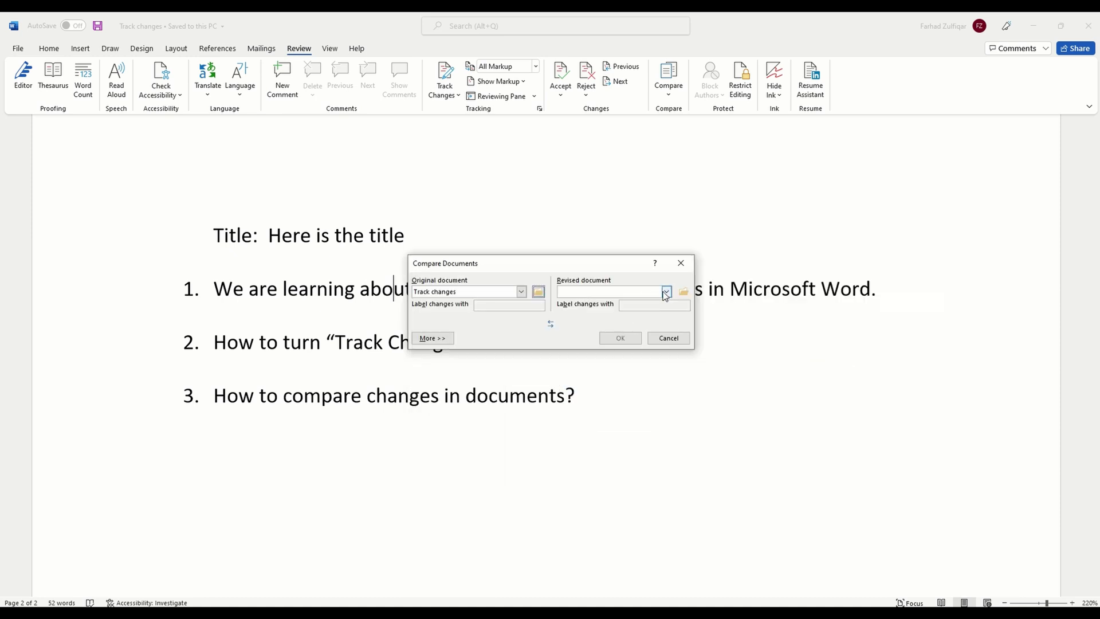
Set Track changes - Copy as the revised document and run the comparison
click(667, 292)
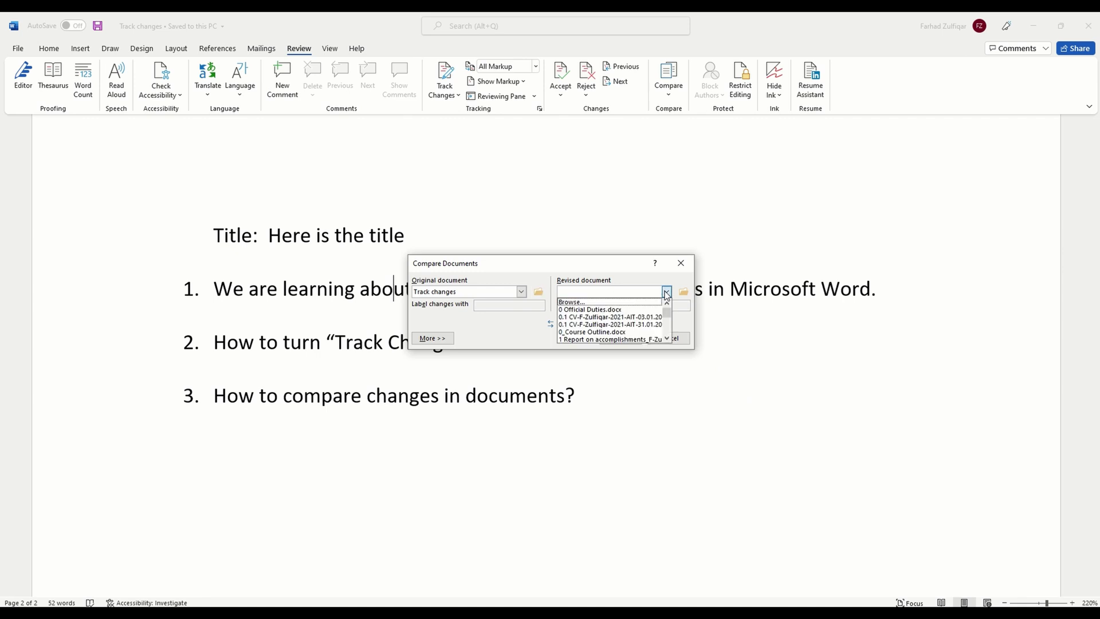
click(667, 293)
click(683, 292)
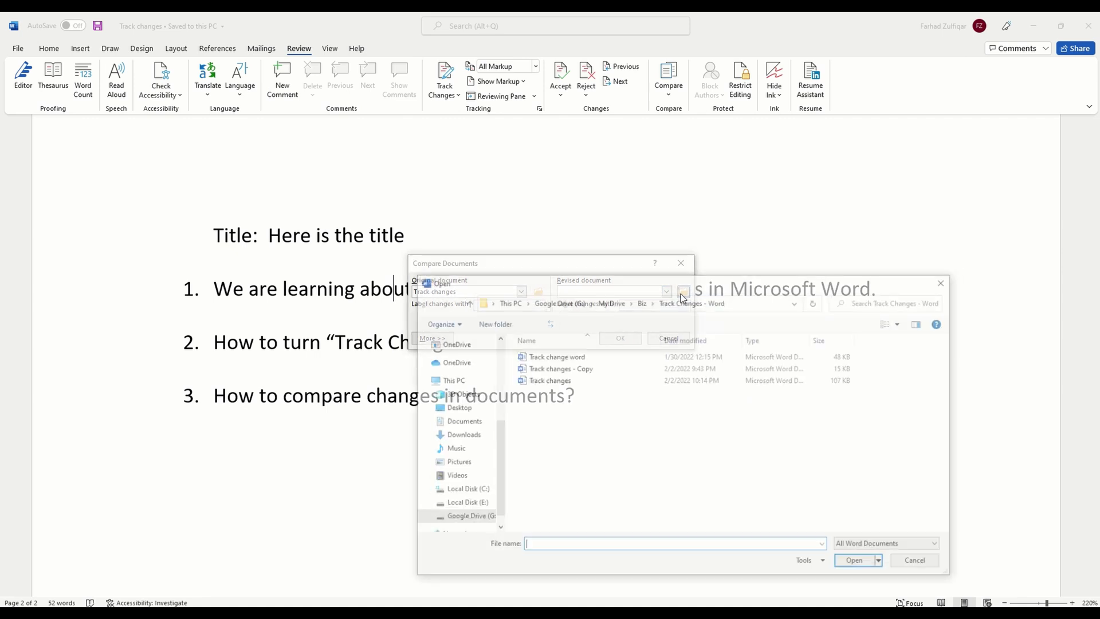
click(572, 370)
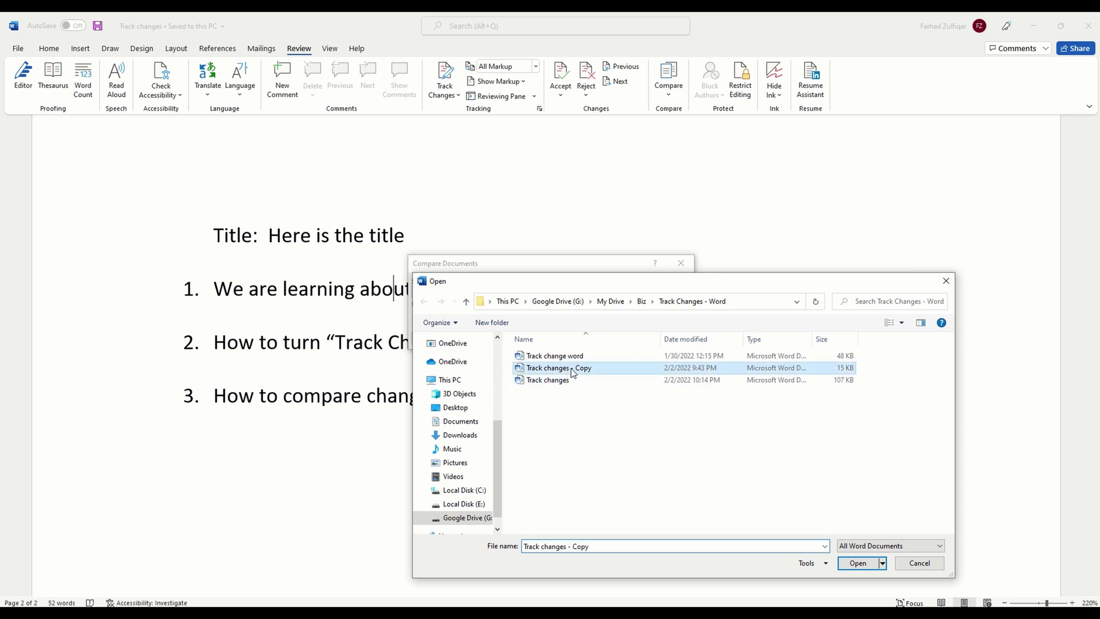
click(871, 566)
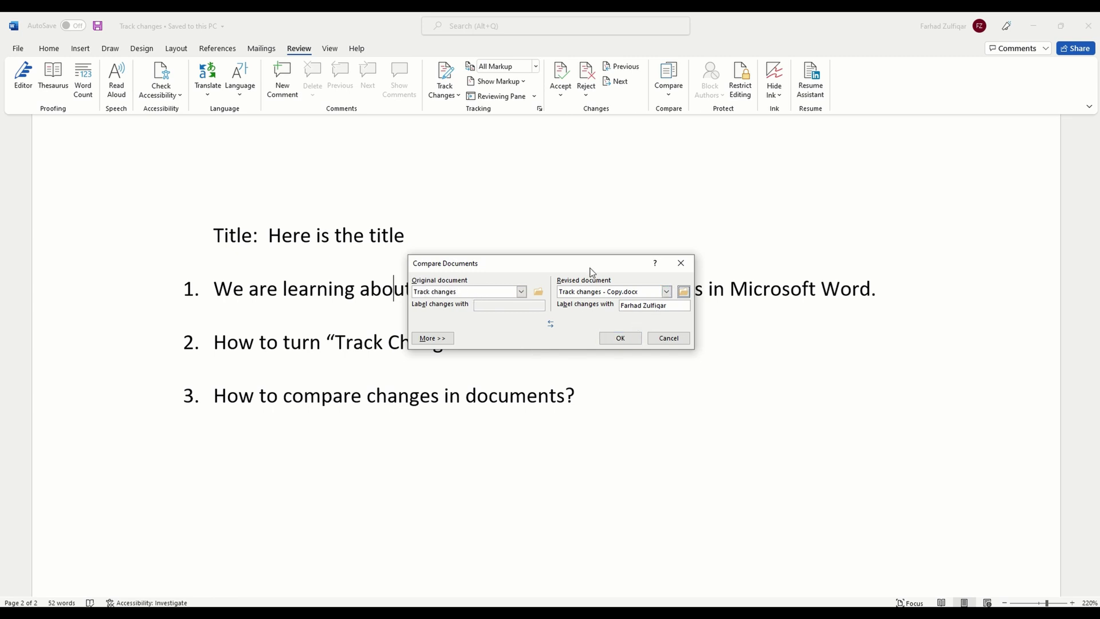
click(621, 339)
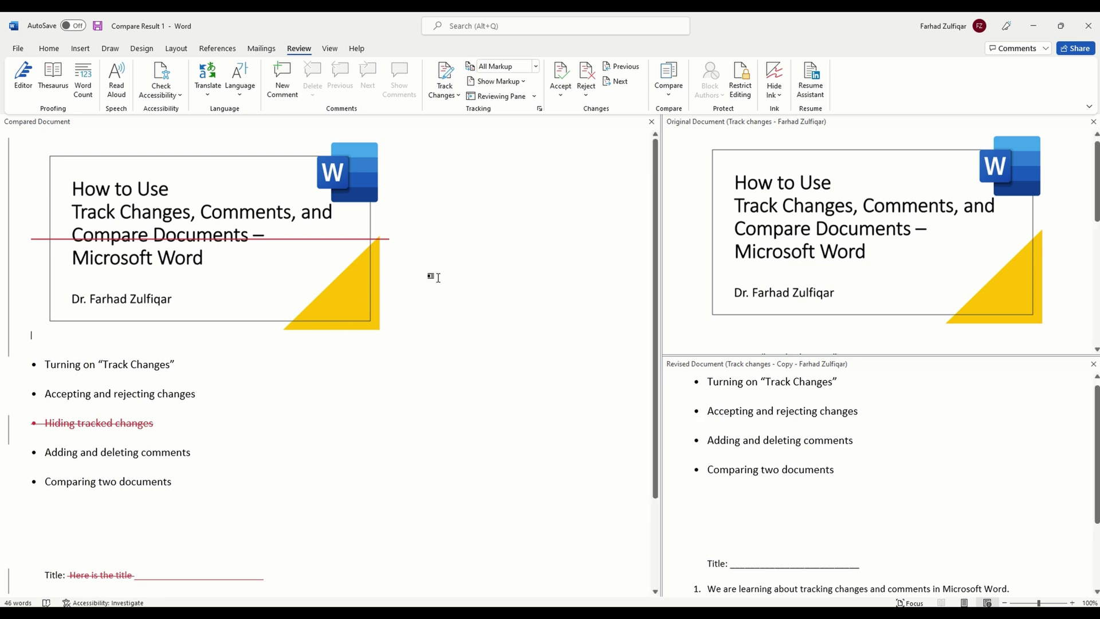
Open the Reviewing Pane and read through the 7 revisions in Compare Result 1
click(499, 96)
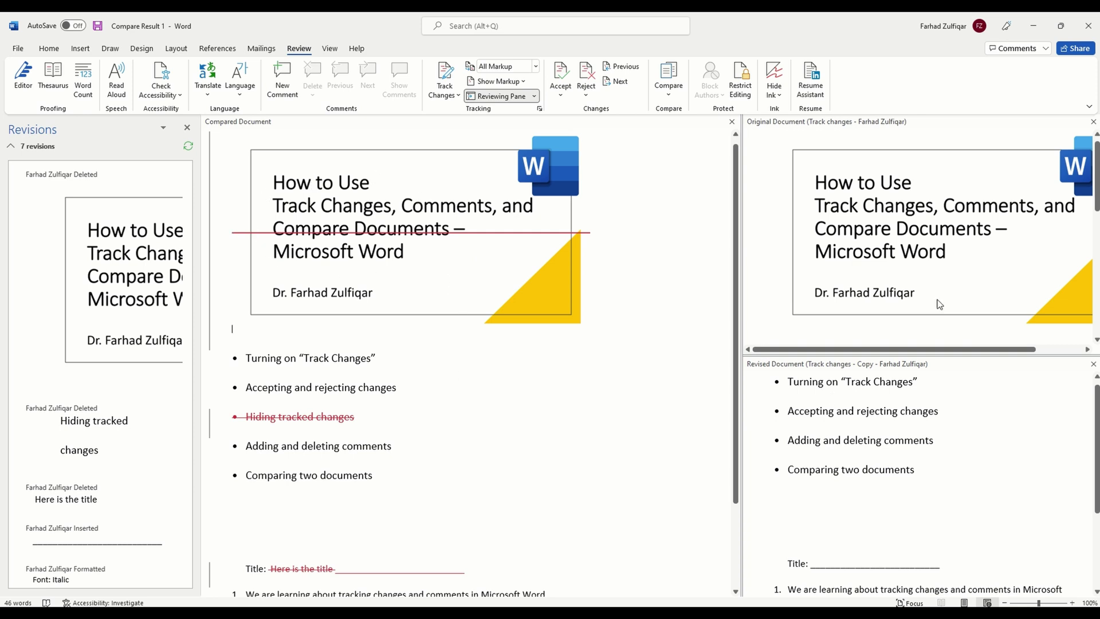
scroll(937, 304, down, 5)
scroll(939, 304, up, 1)
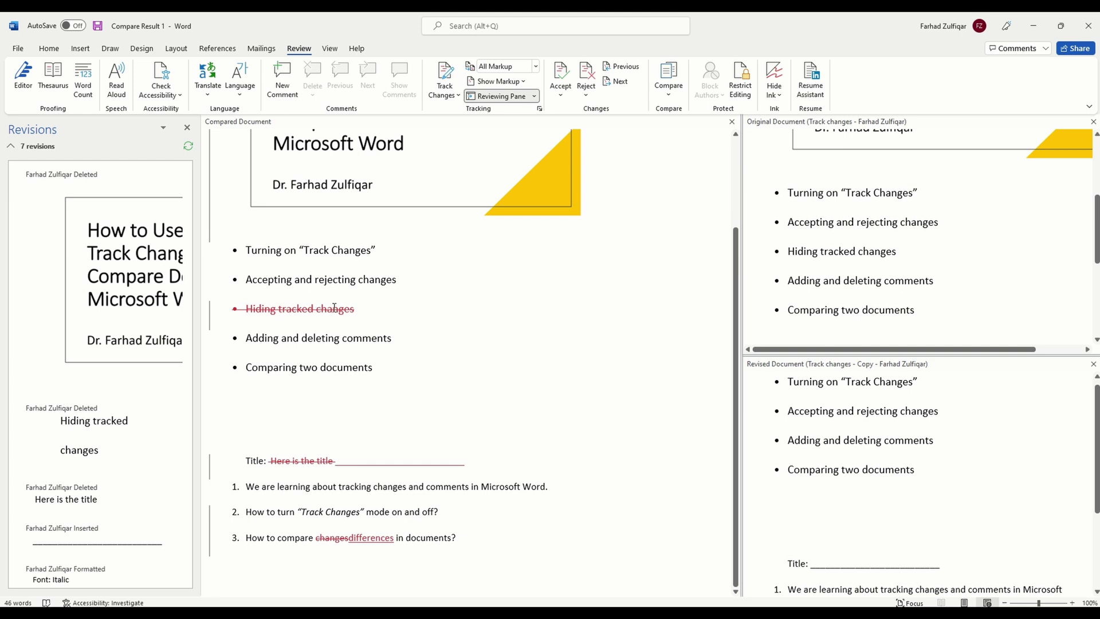
mouse_move(287, 310)
mouse_move(292, 464)
scroll(836, 261, down, 5)
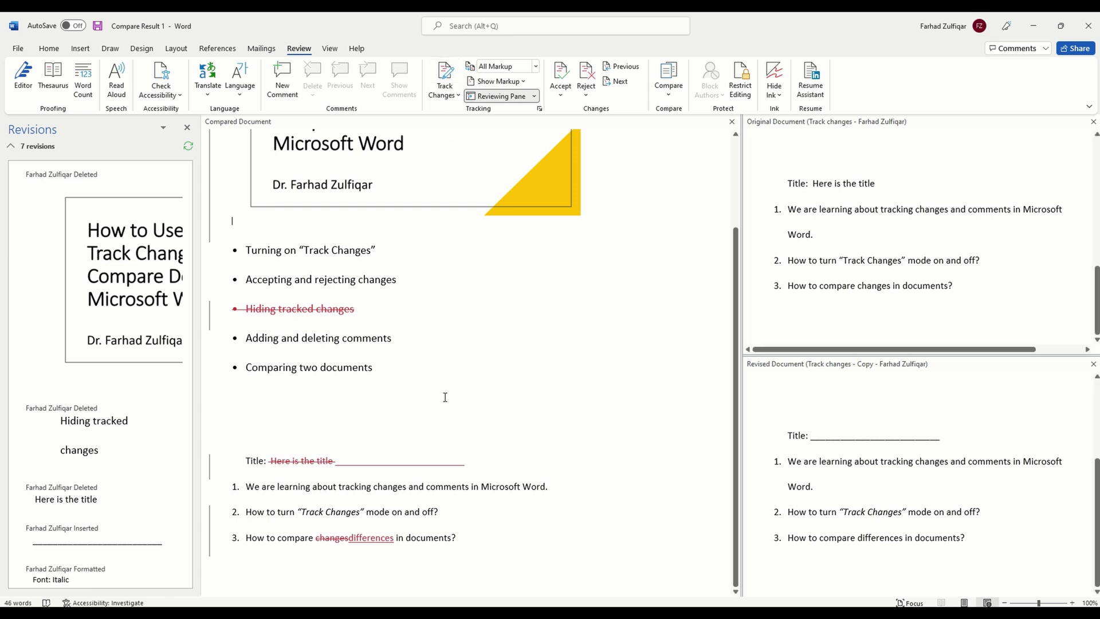
scroll(445, 397, up, 3)
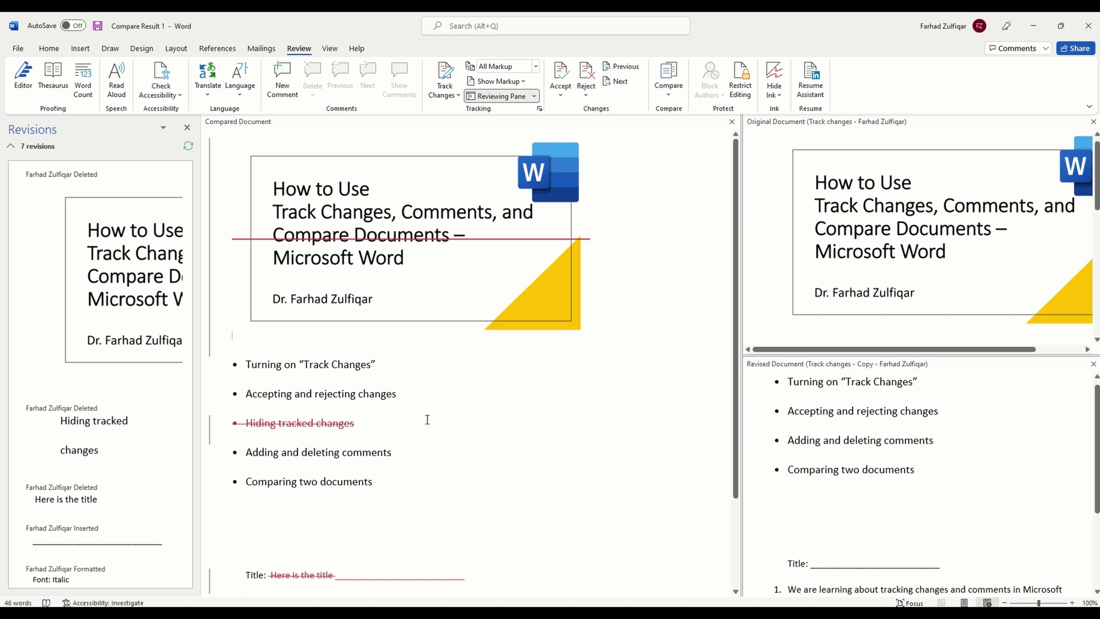
scroll(427, 420, down, 2)
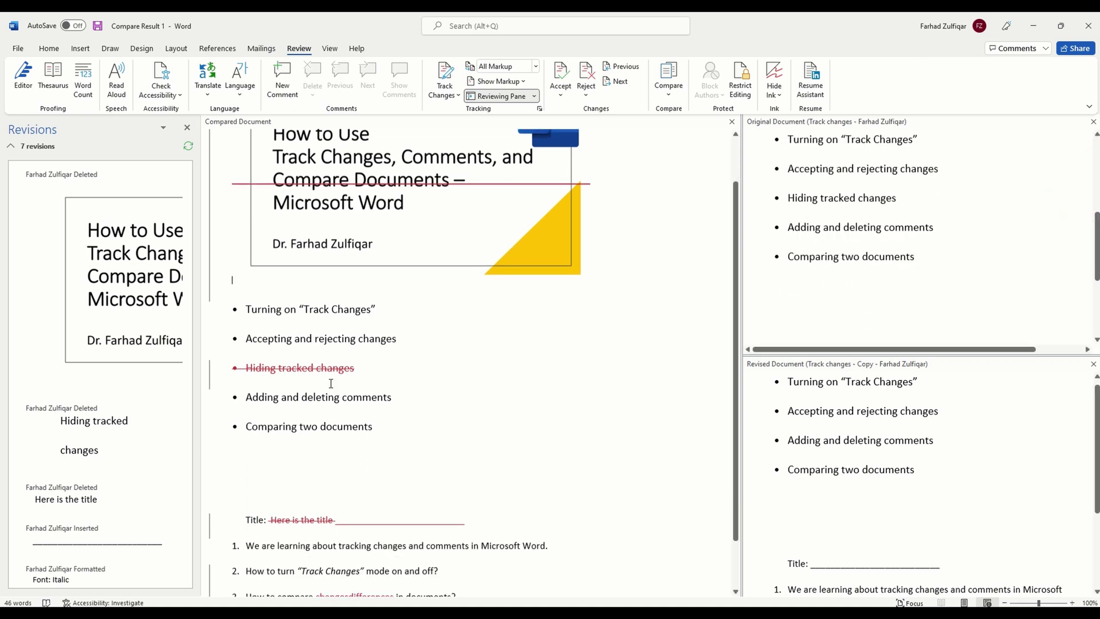
scroll(342, 513, down, 2)
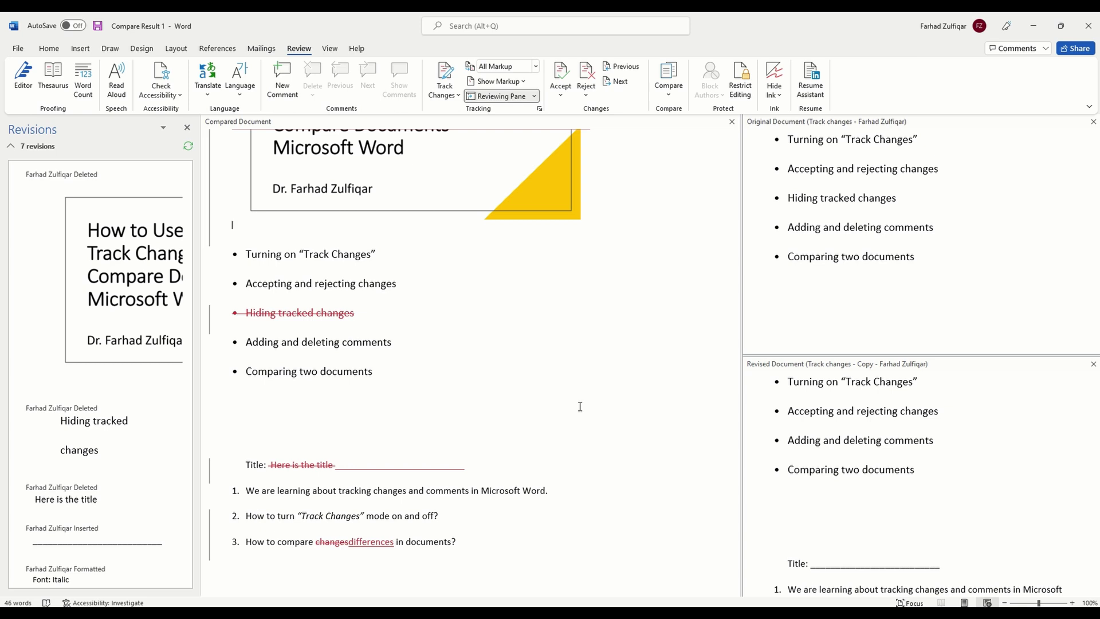
mouse_move(360, 310)
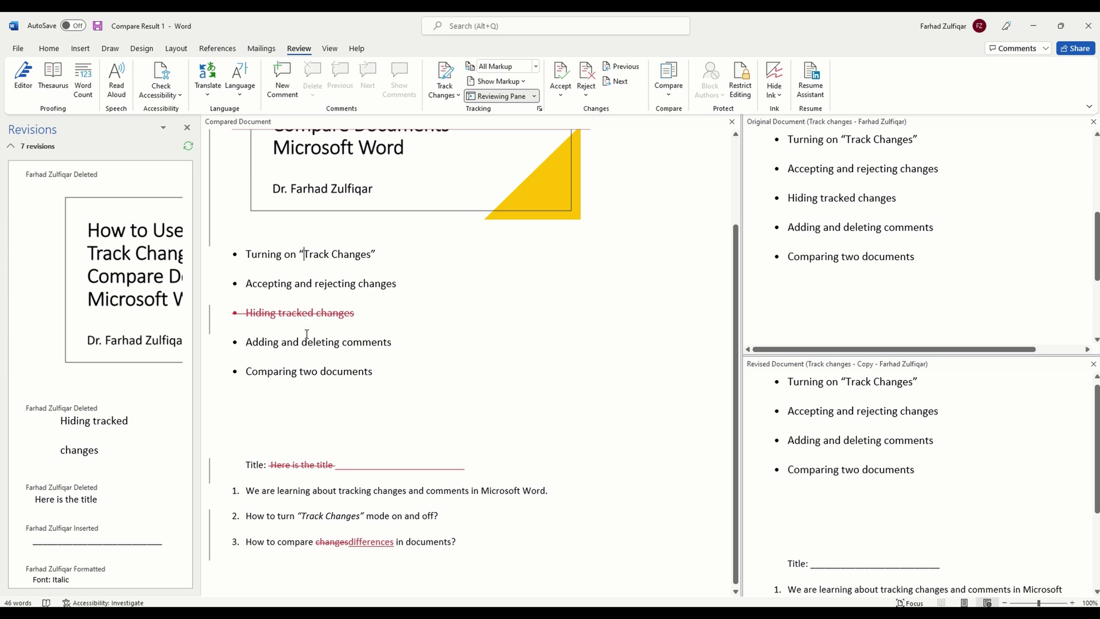
mouse_move(306, 333)
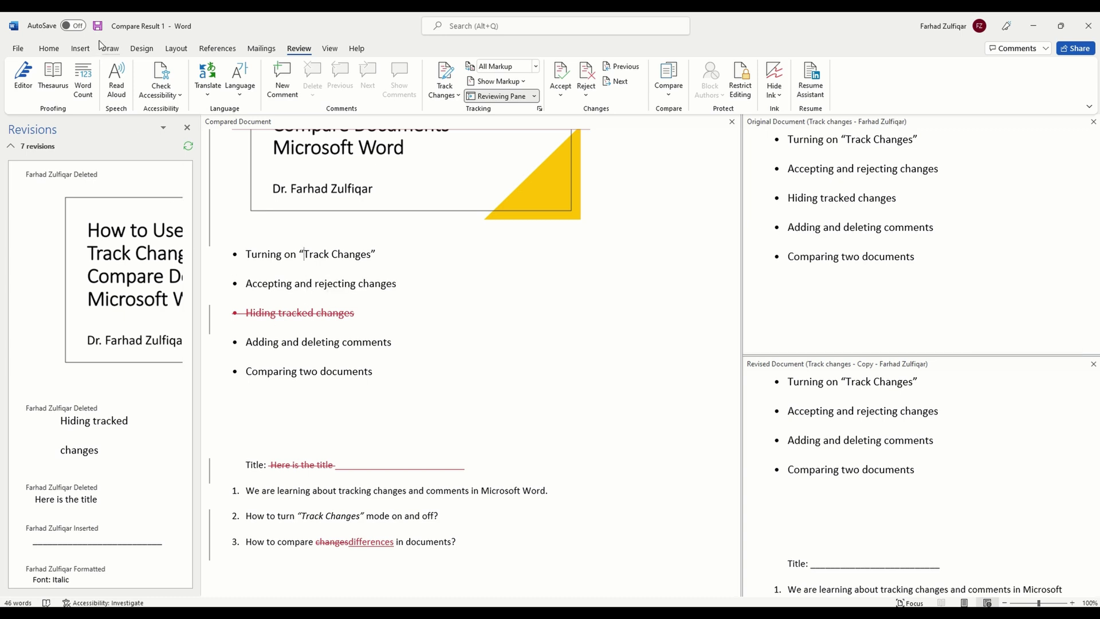